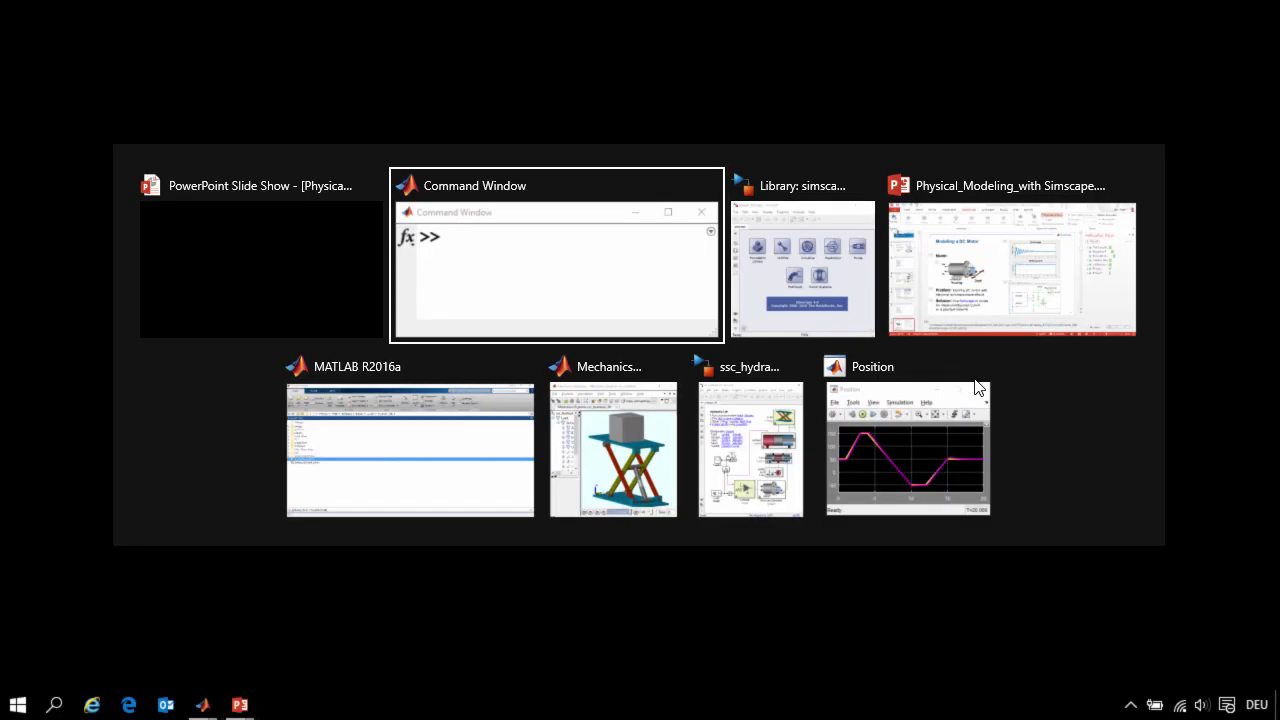
Run ssc_new to create a new untitled Simscape model
type("ssc_new")
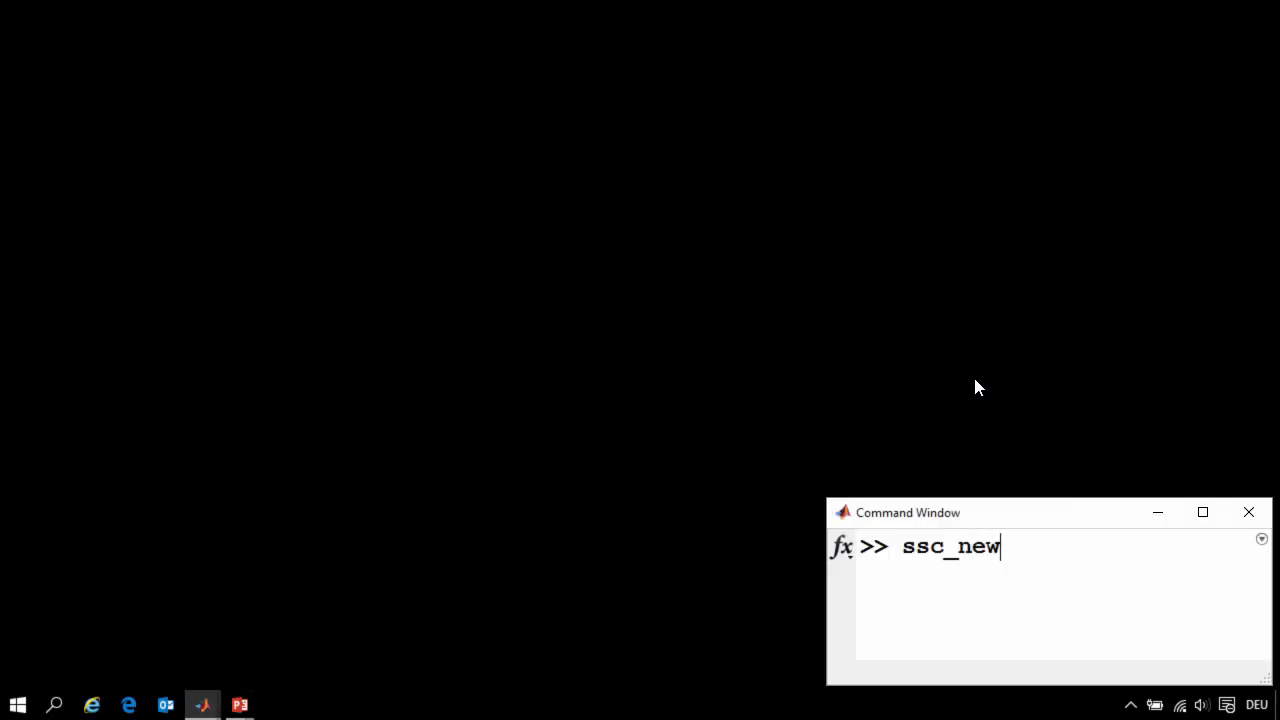
key("Return")
key("alt+Tab")
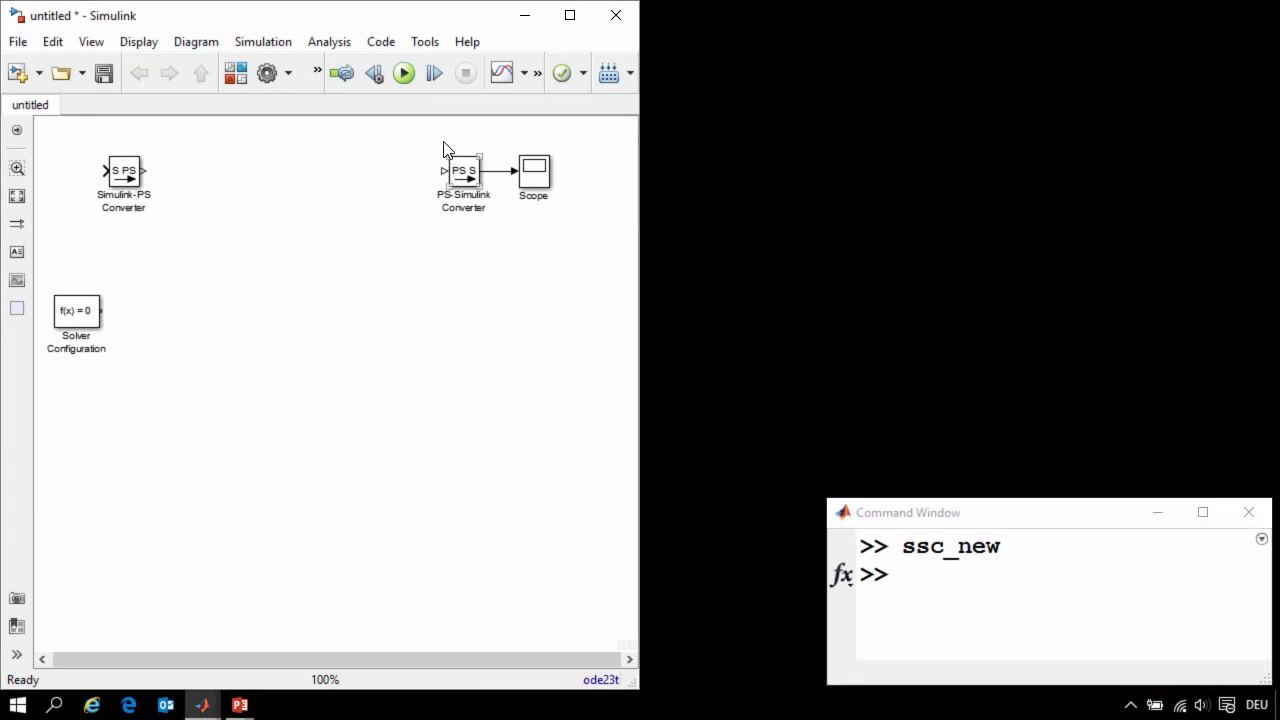
Delete the Simulink-PS Converter, keeping Solver Configuration, PS-Simulink Converter and Scope
left_click_drag(443, 141, 469, 327)
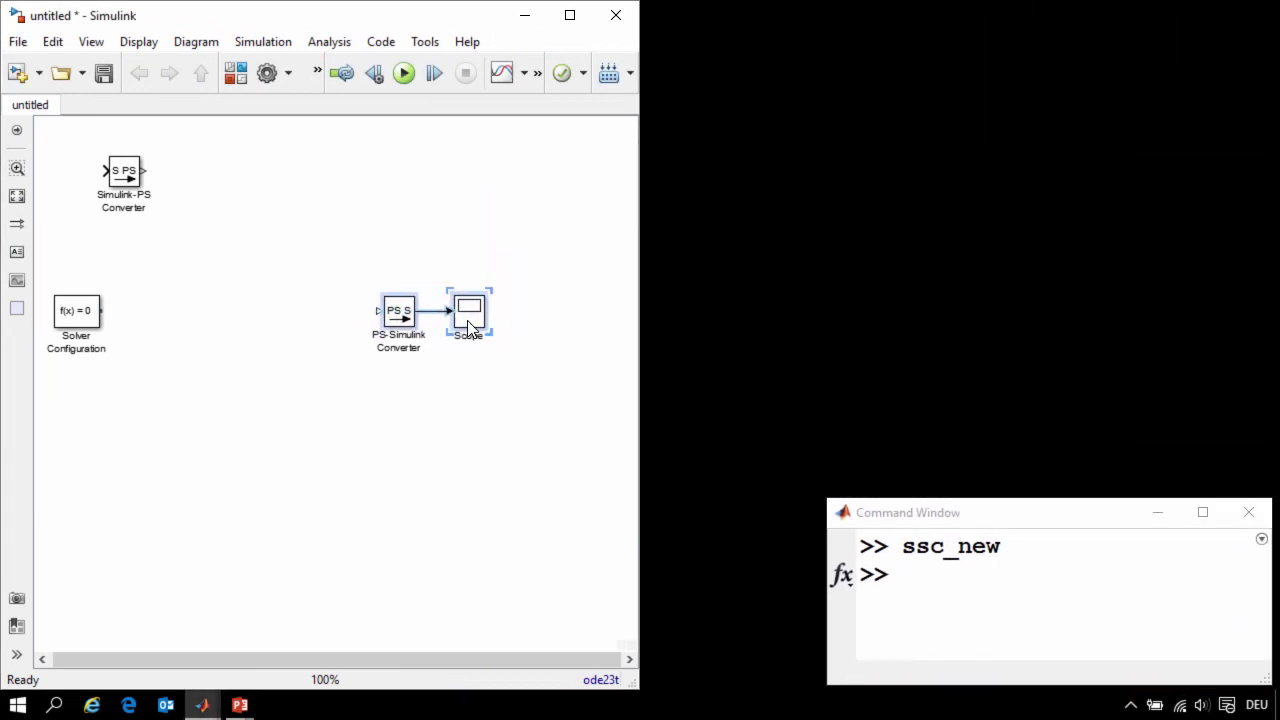
key("space")
left_click(152, 288)
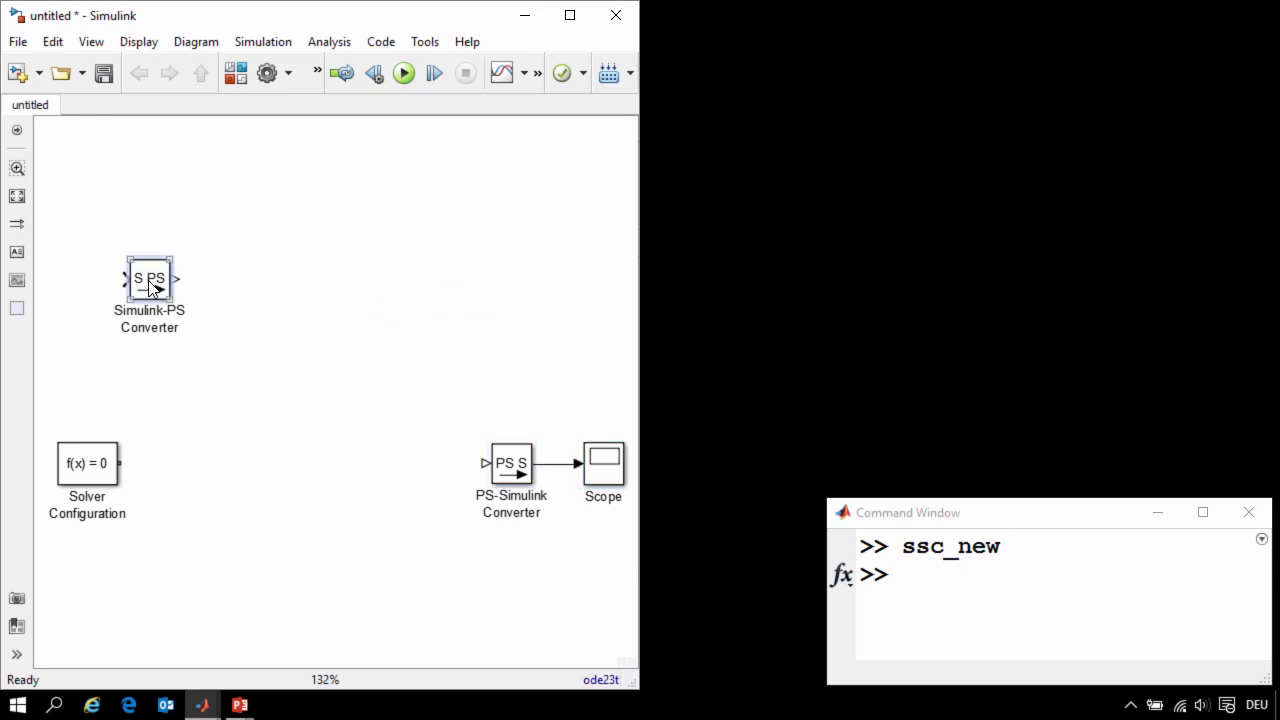
key("Delete")
key("space")
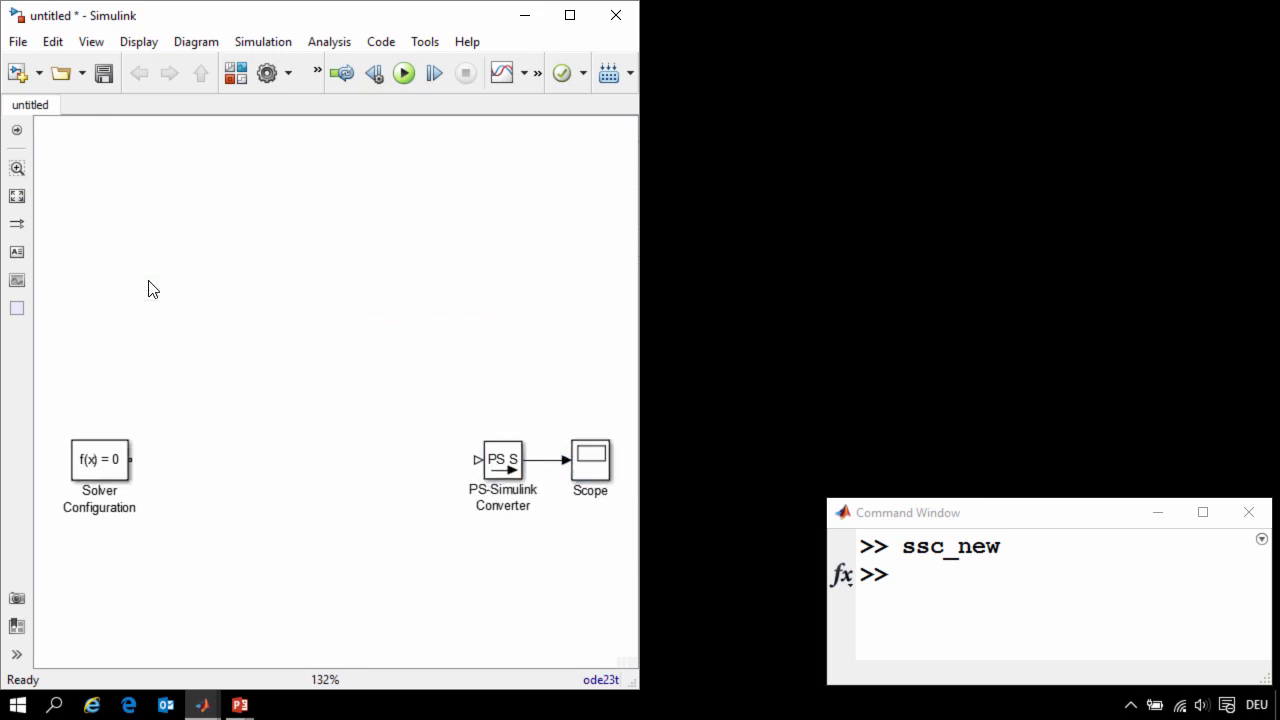
Add a Foundation Library DC Voltage Source with its default constant voltage
double_click(166, 368)
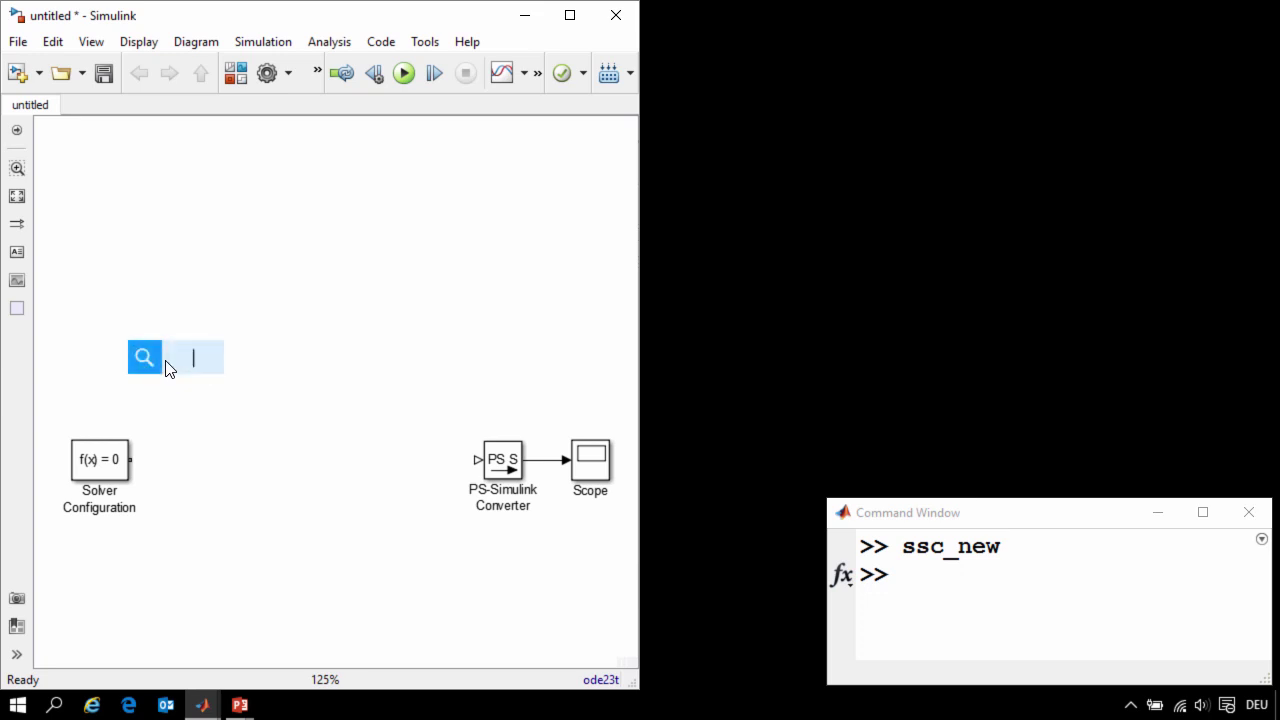
type("Dc V")
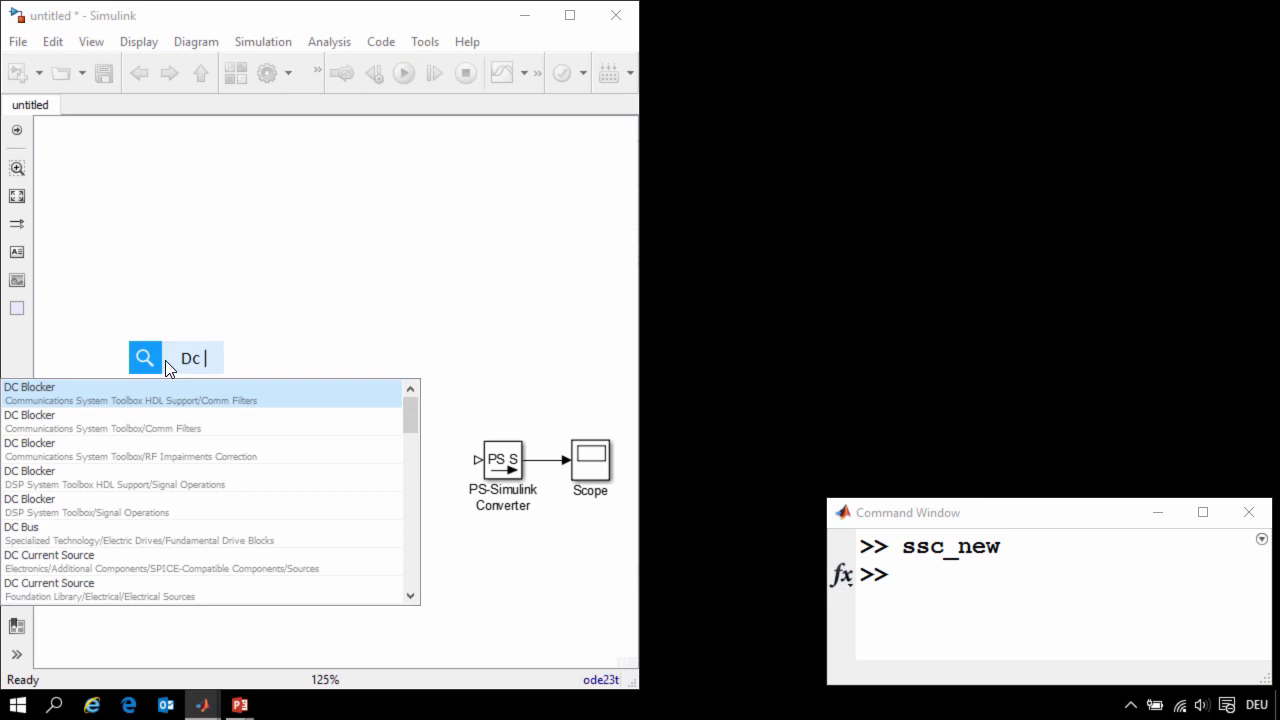
key("Down")
key("Down")
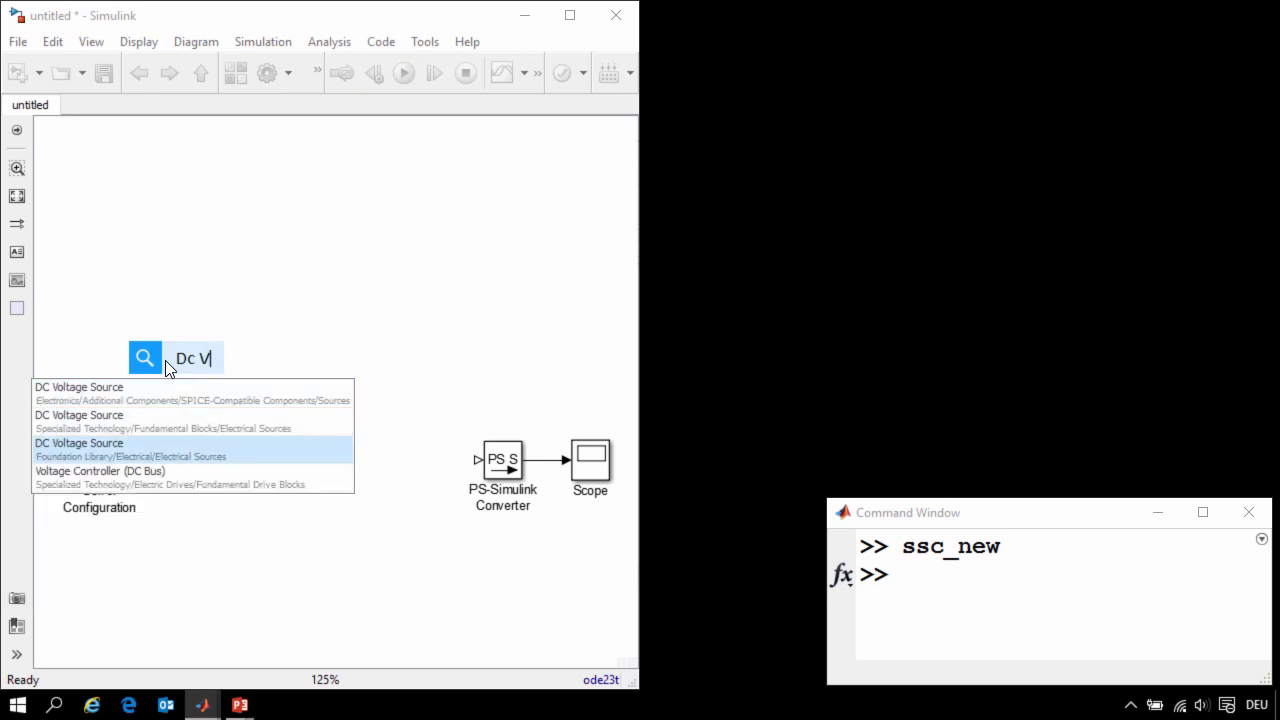
key("Return")
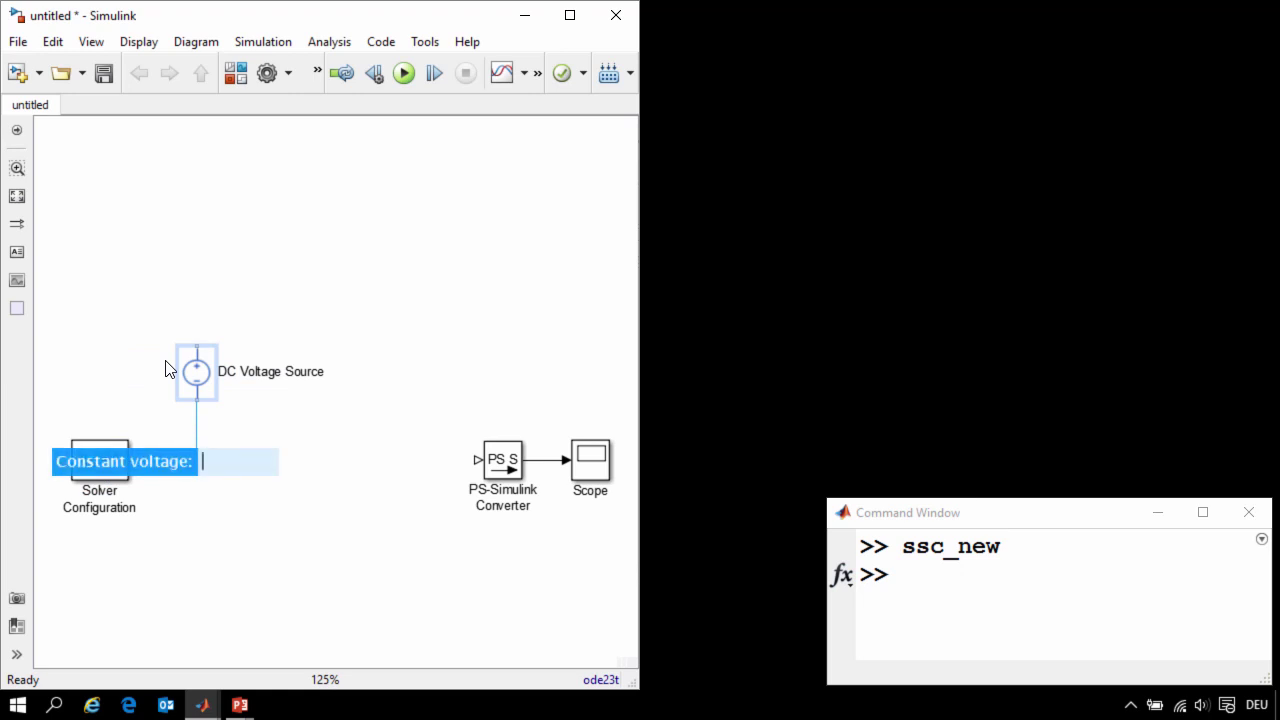
key("Return")
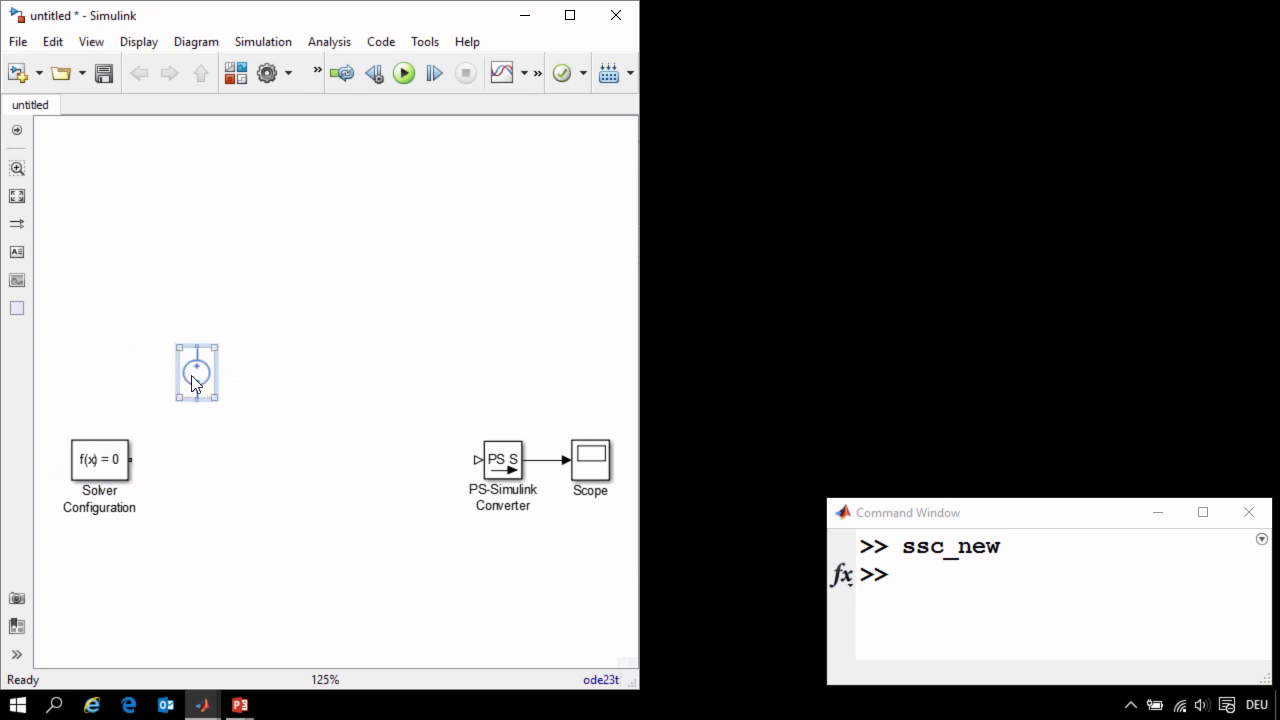
mouse_move(197, 376)
left_mouse_down()
mouse_move(172, 376)
mouse_move(169, 337)
mouse_move(189, 277)
mouse_move(217, 271)
left_mouse_up()
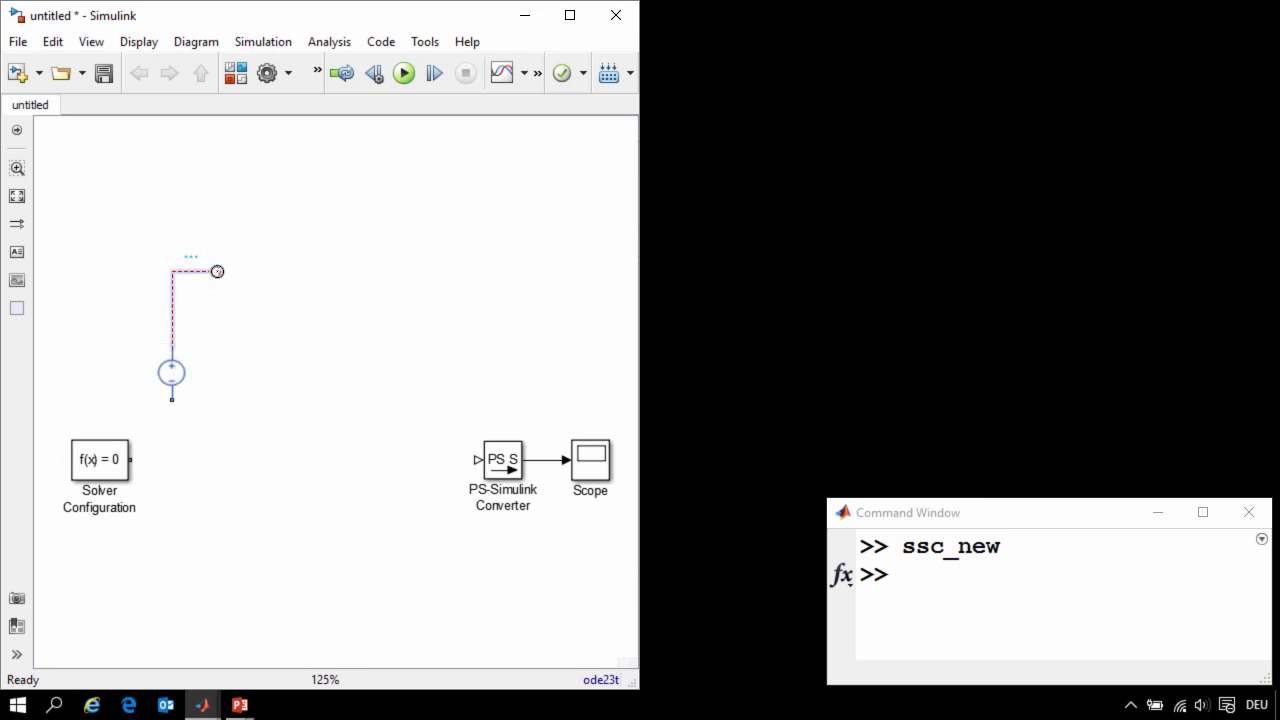
Insert a Resistor wired to the voltage source
double_click(217, 271)
type("Res")
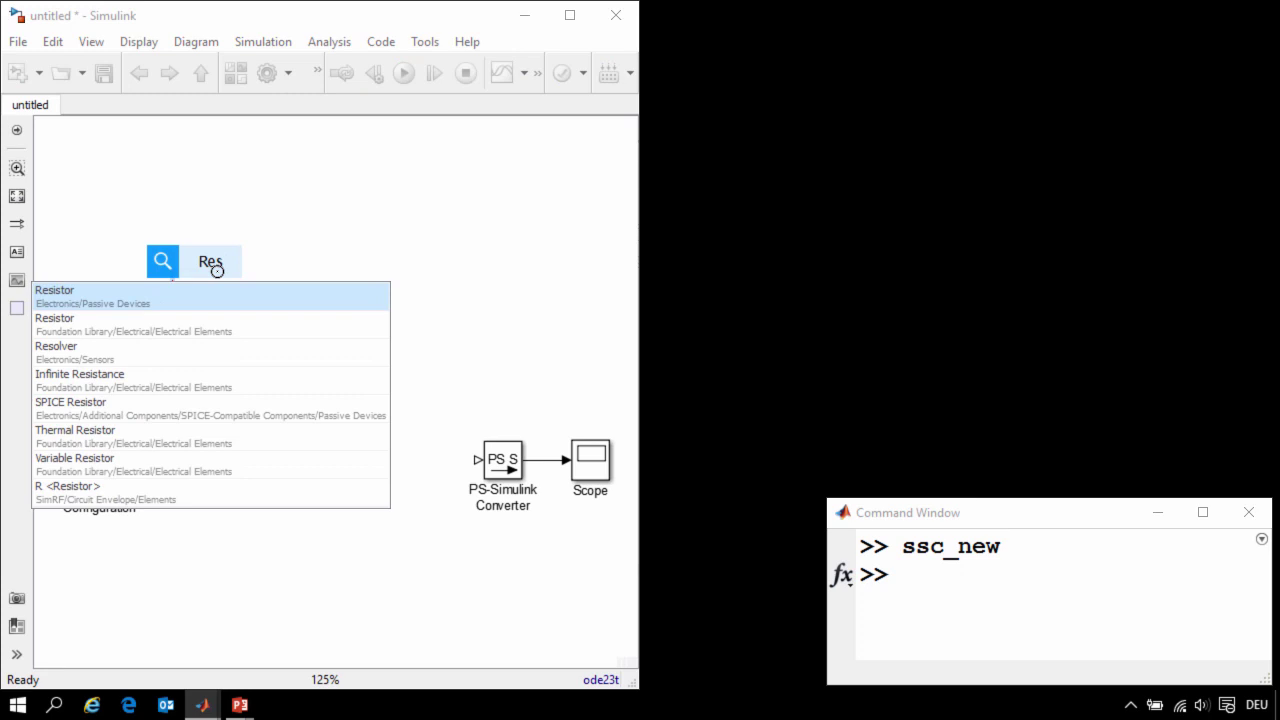
key("Down")
key("Down")
key("Up")
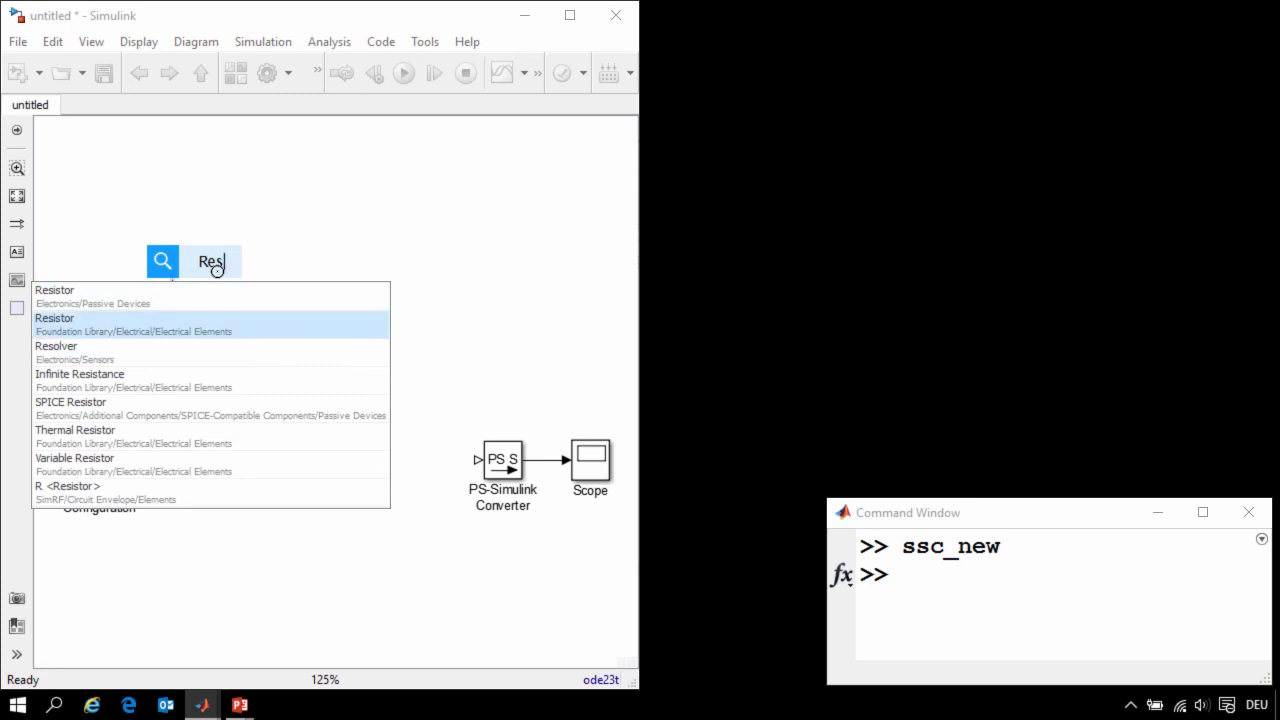
key("Return")
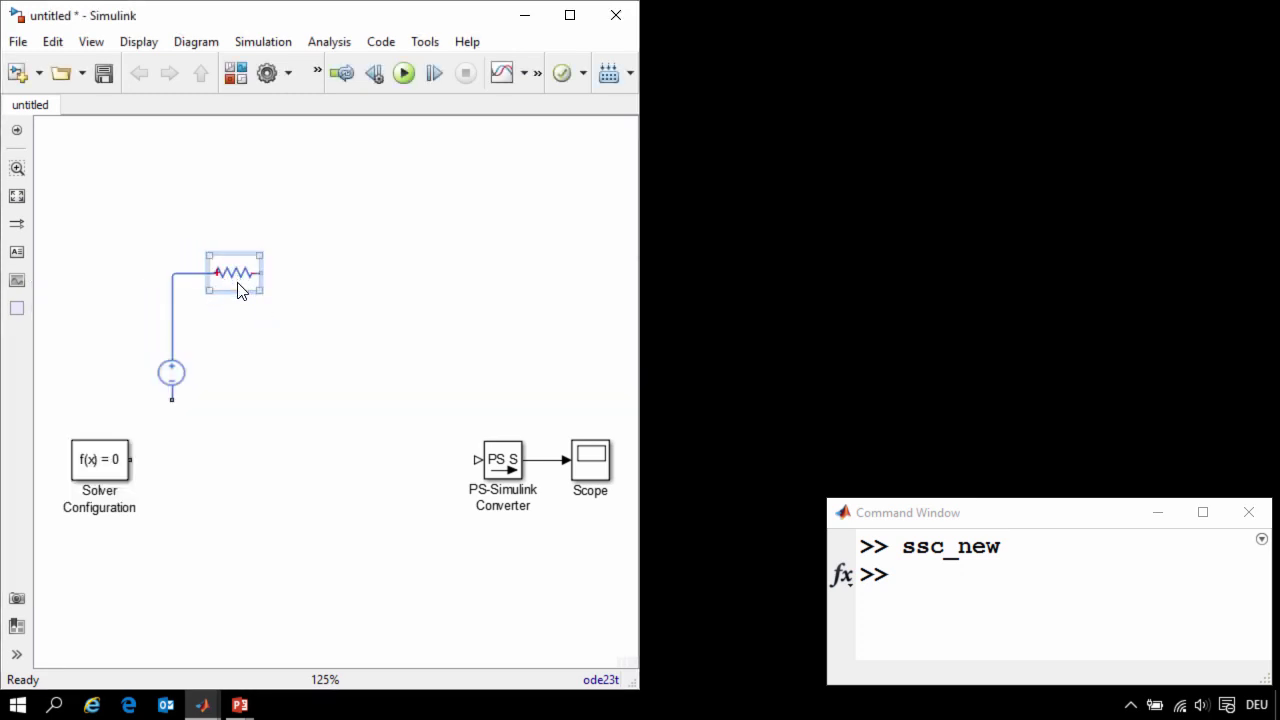
left_click_drag(243, 289, 238, 308)
left_click(293, 366)
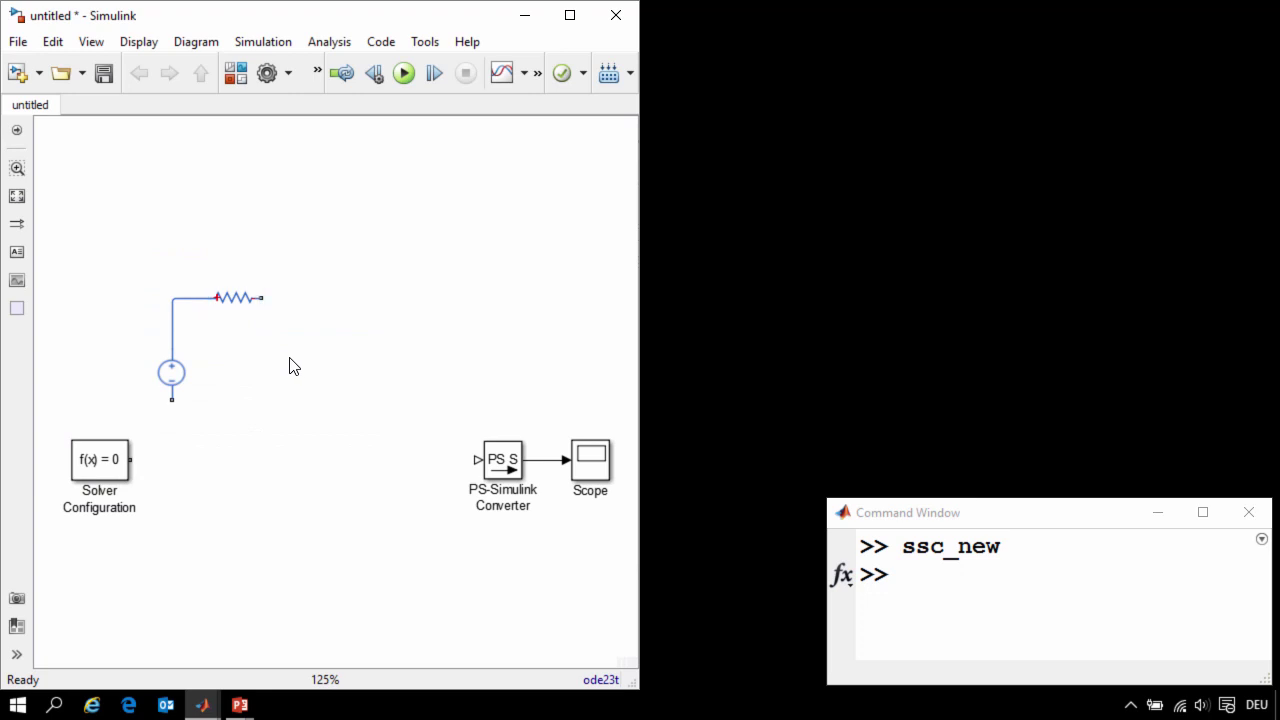
Add a Rotational Electromechanical Converter and wire its + terminal to the resistor
double_click(290, 363)
type("Elect")
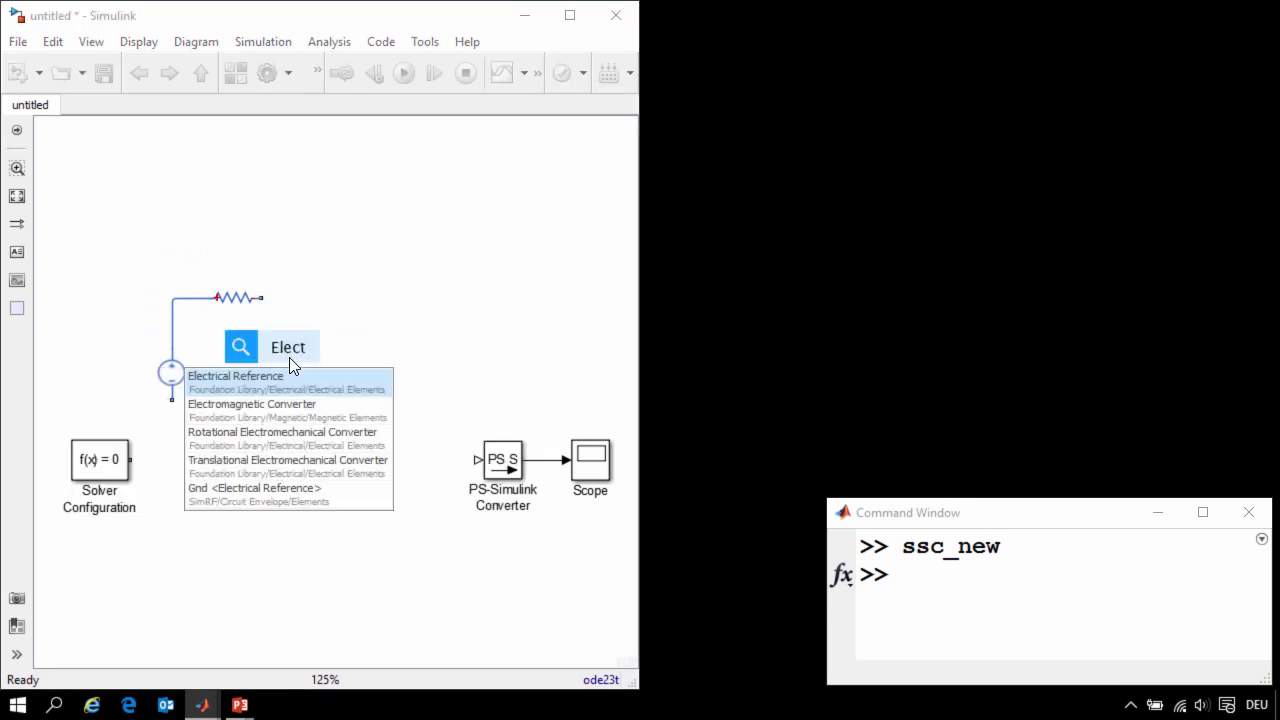
key("Down")
key("Down")
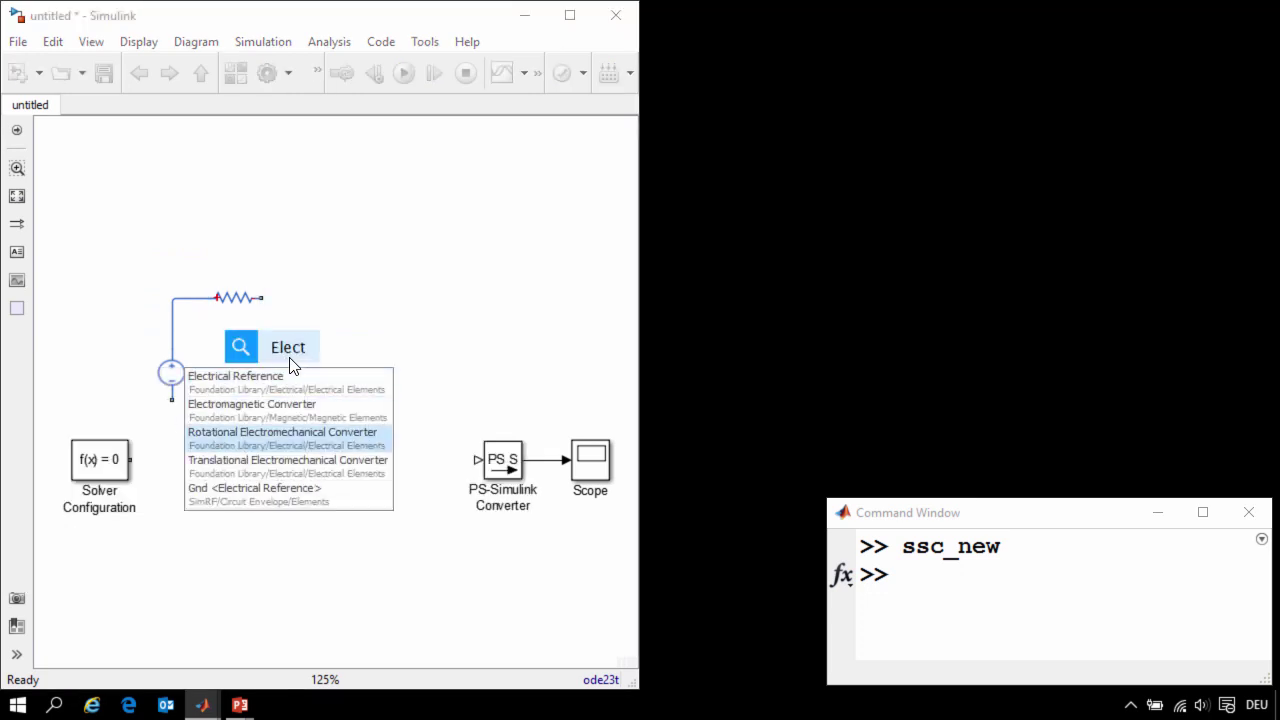
key("Return")
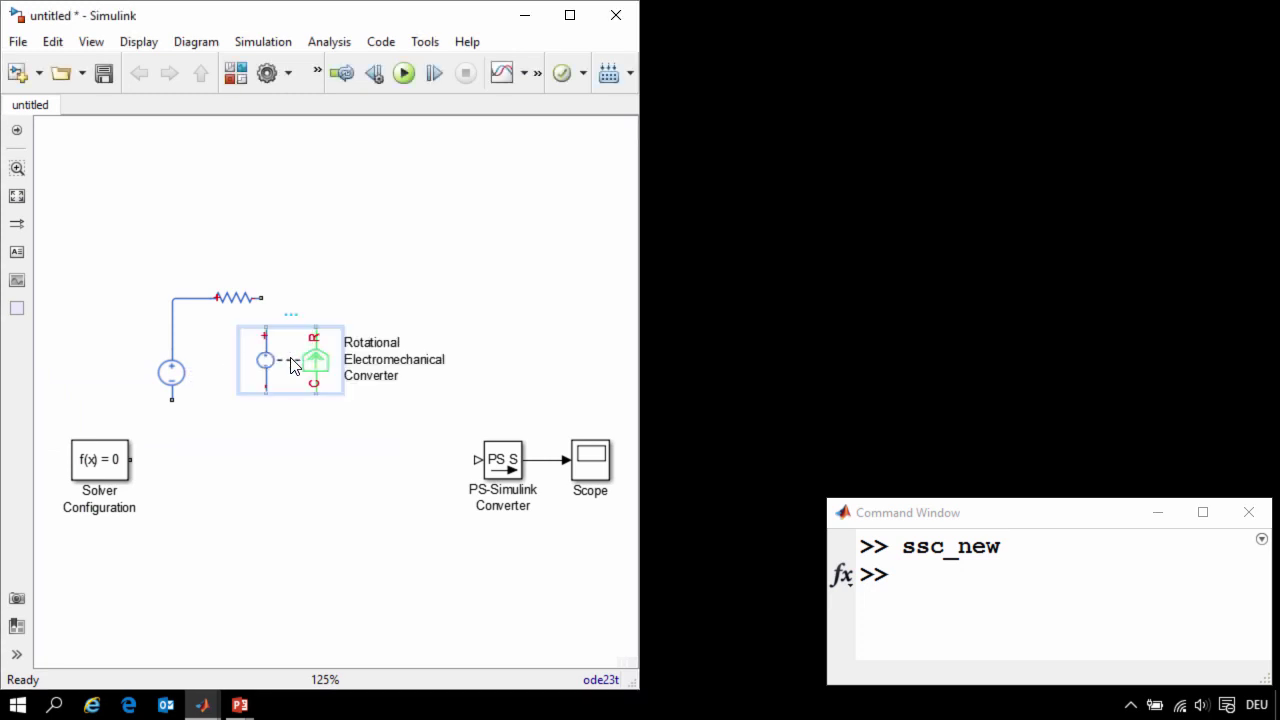
mouse_move(294, 363)
left_mouse_down()
mouse_move(304, 372)
mouse_move(261, 297)
left_mouse_up()
left_click(171, 398)
Insert an Inductor between the voltage source and the converter's lower terminal
left_click(194, 426)
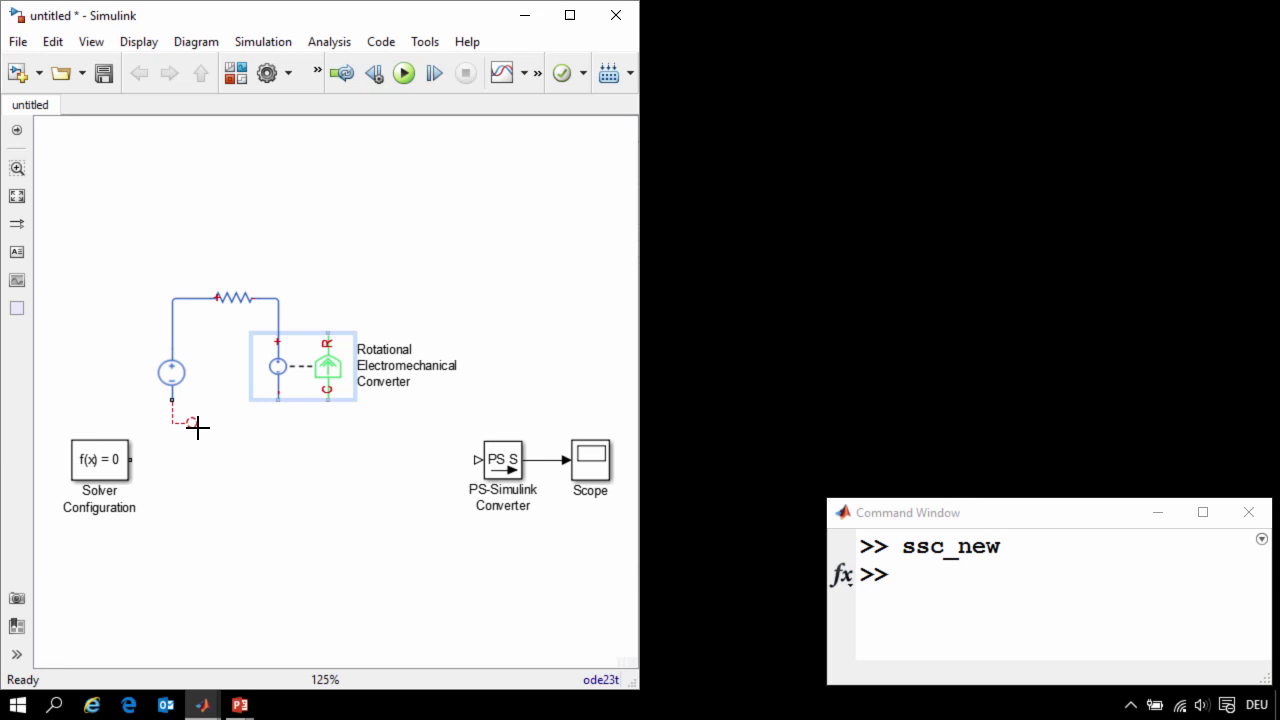
double_click(203, 428)
type("Indu")
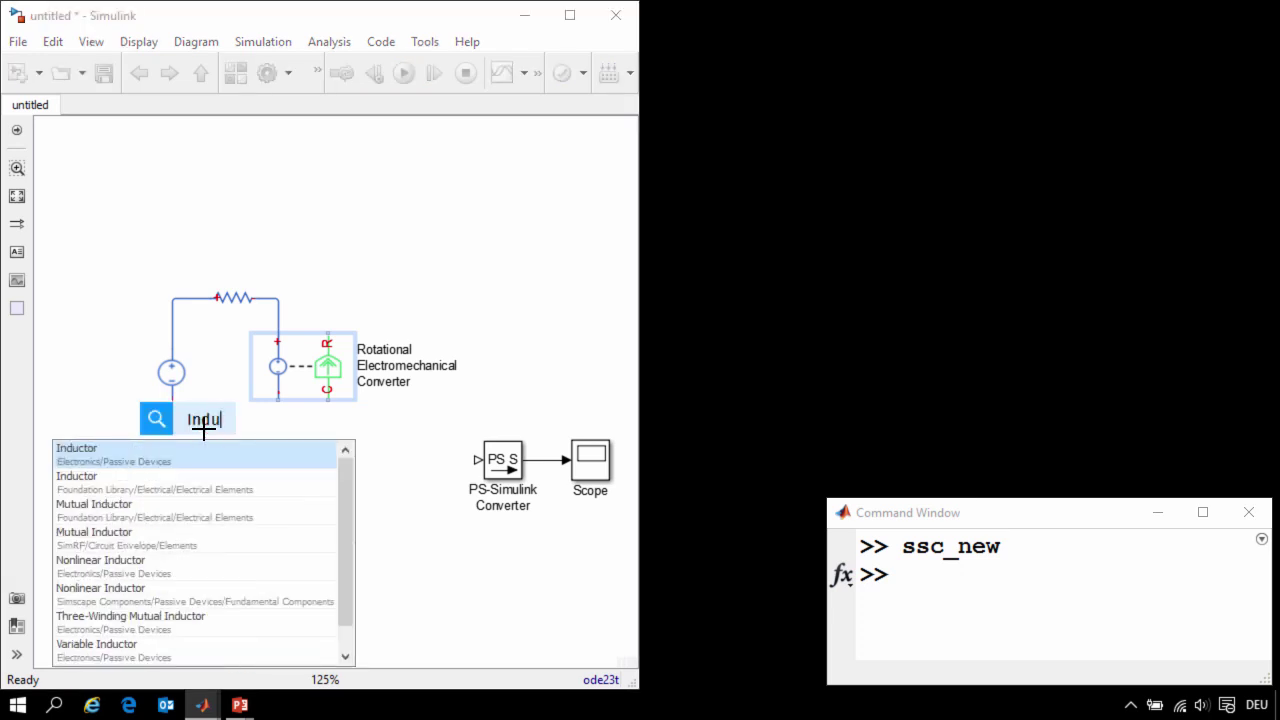
key("Return")
left_click_drag(256, 428, 278, 399)
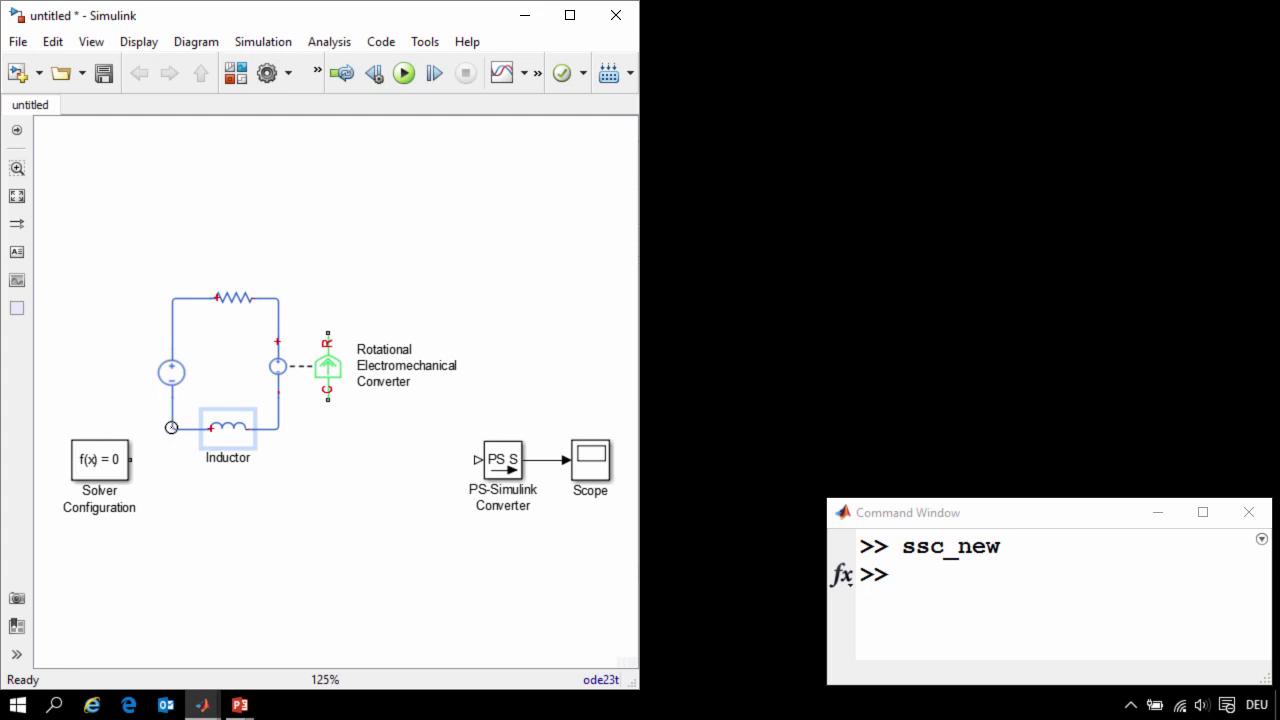
Ground the circuit with an Electrical Reference and connect the Solver Configuration to the node
left_click_drag(171, 427, 171, 478)
double_click(171, 478)
type("Ele")
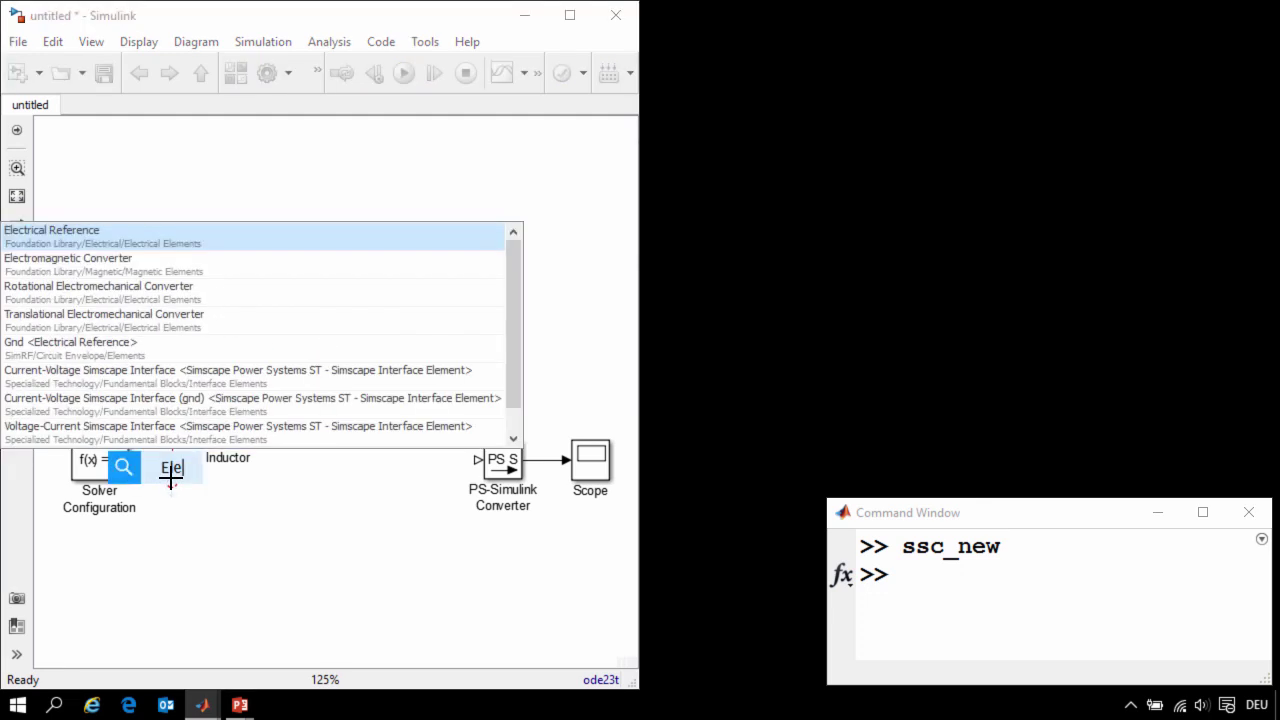
key("Return")
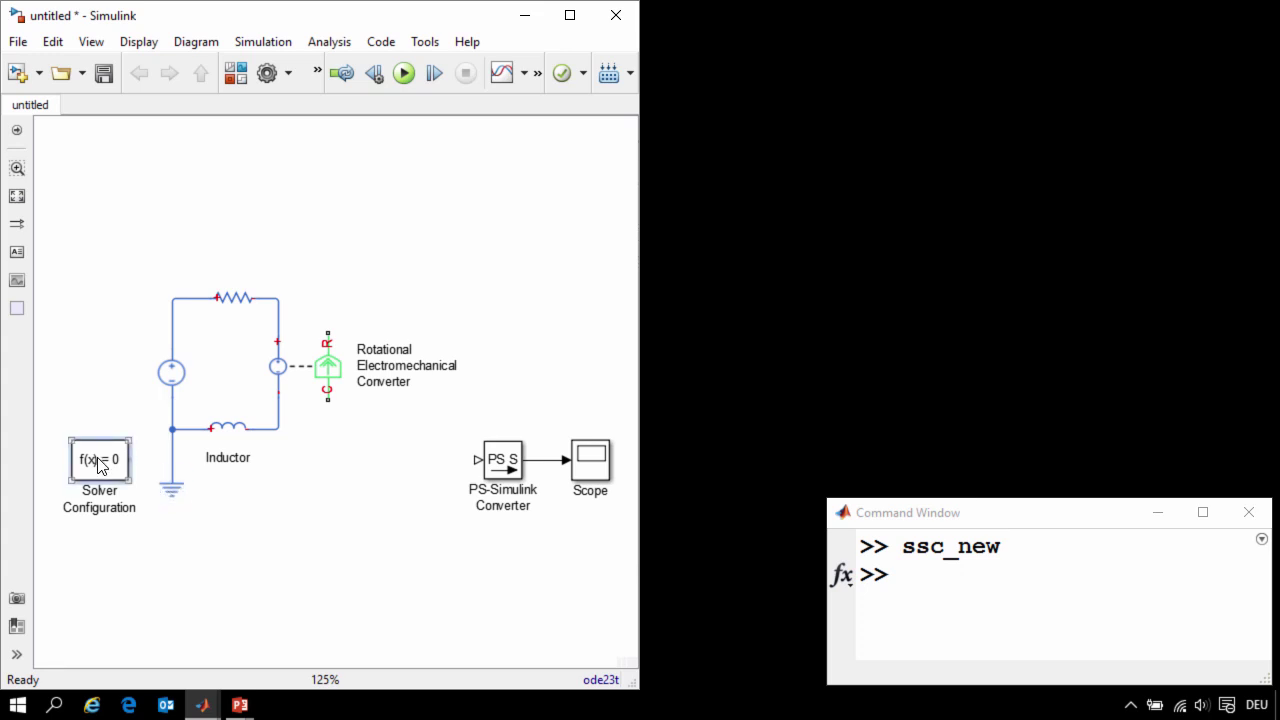
left_click_drag(100, 455, 172, 416)
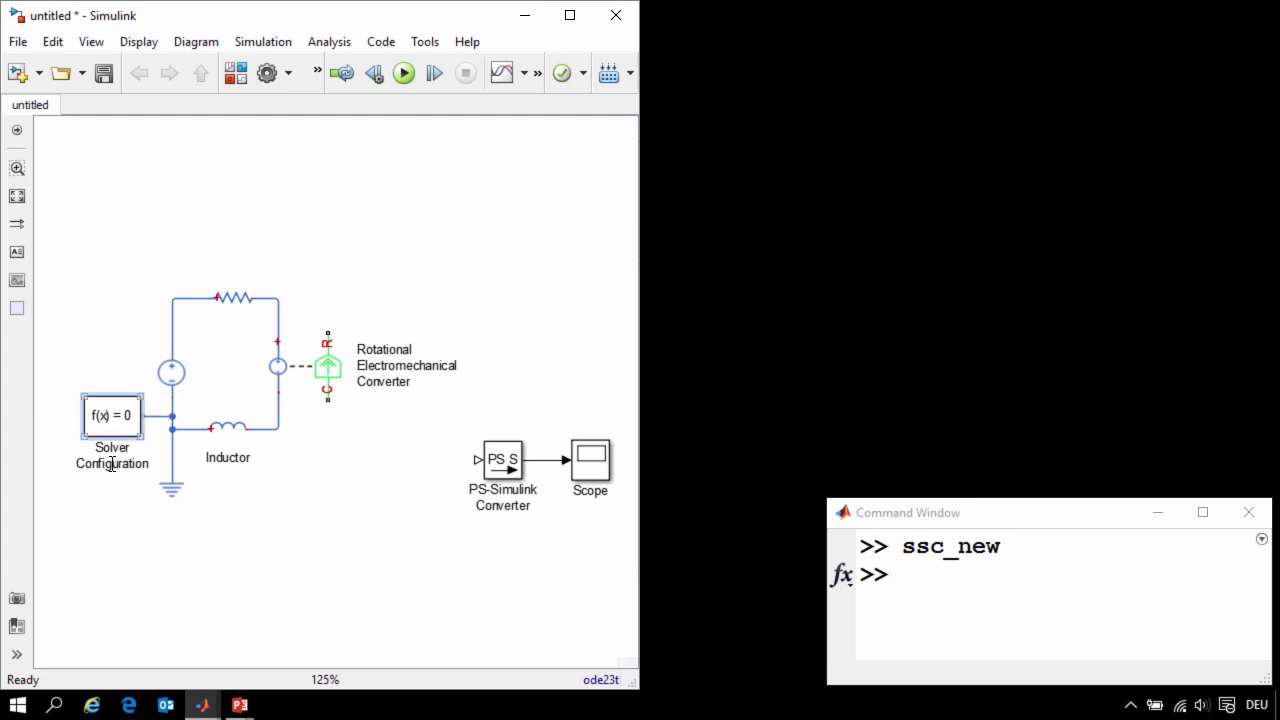
left_click_drag(108, 258, 378, 510)
Attach a Mechanical Rotational Reference to the converter's C port
left_click_drag(330, 377, 310, 373)
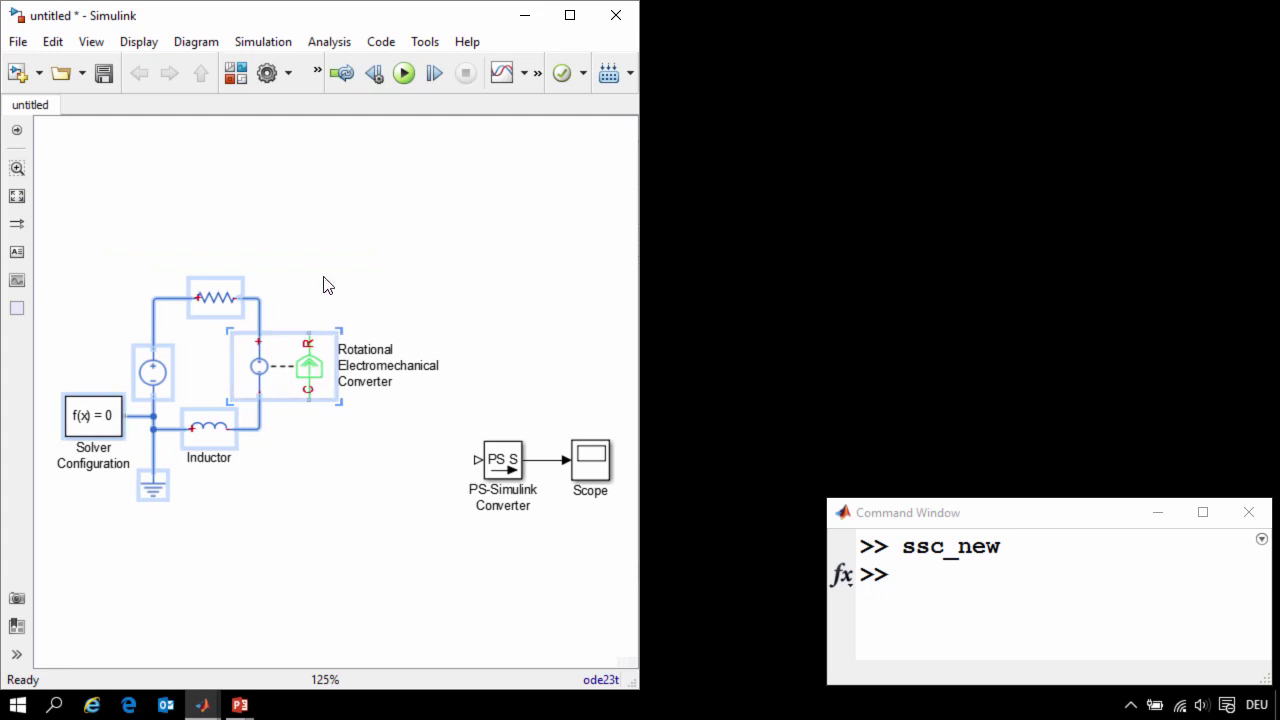
left_click(317, 317)
left_click(310, 373)
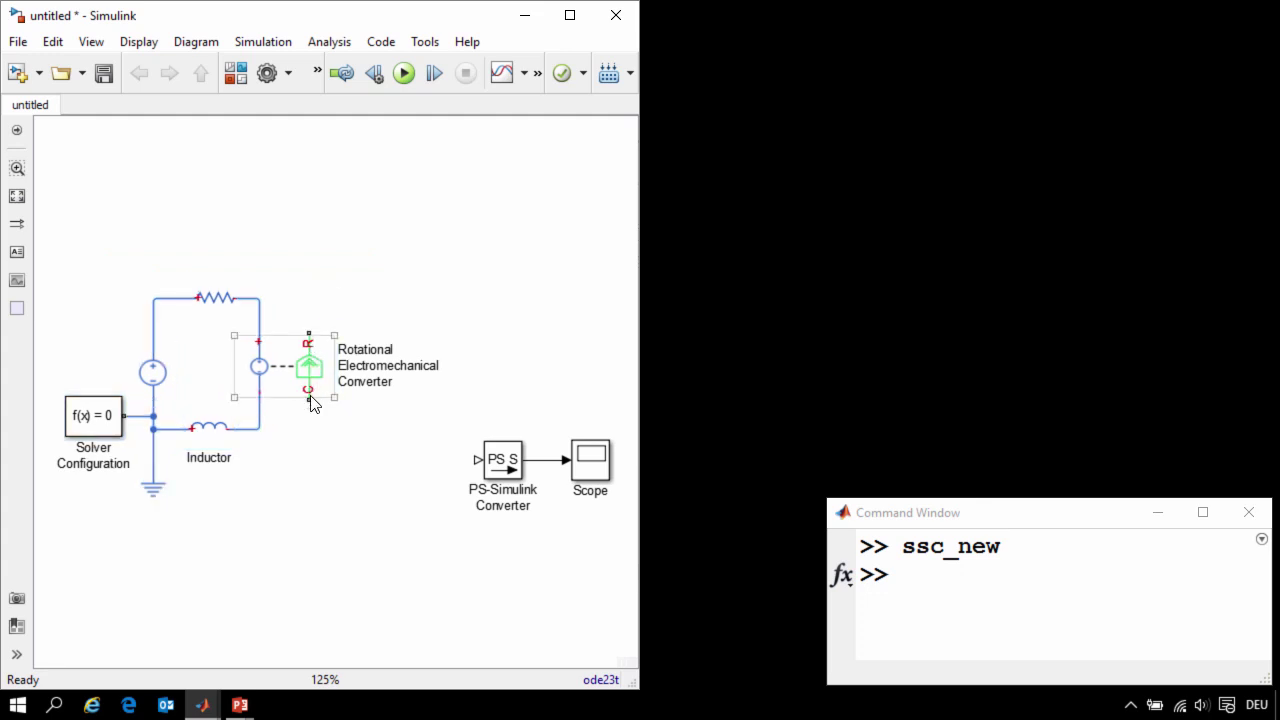
left_click_drag(309, 401, 310, 445)
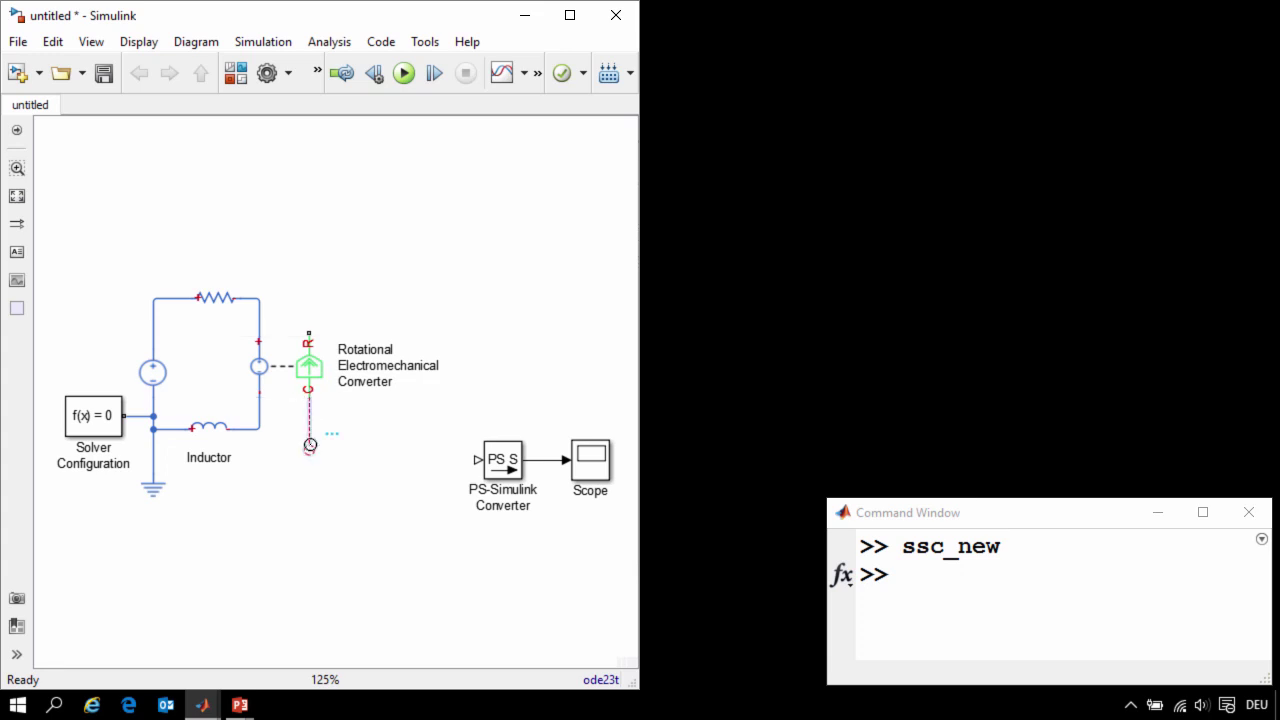
type("Mec")
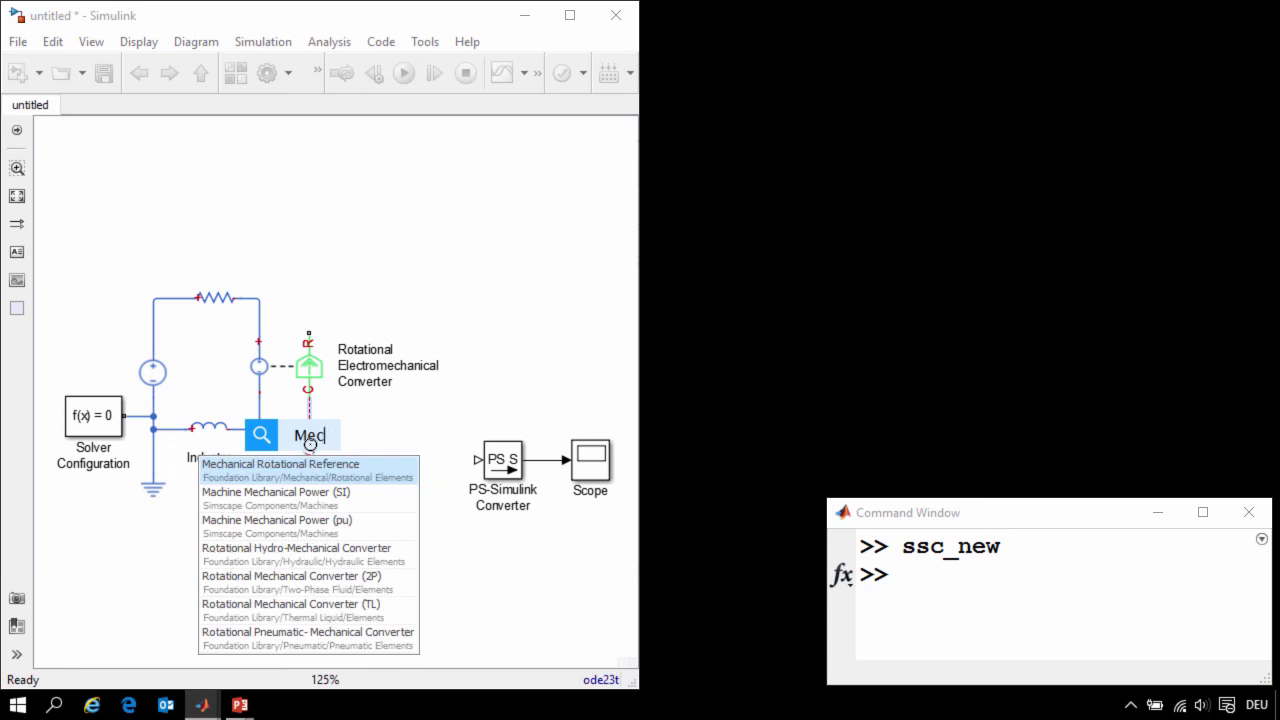
key("Return")
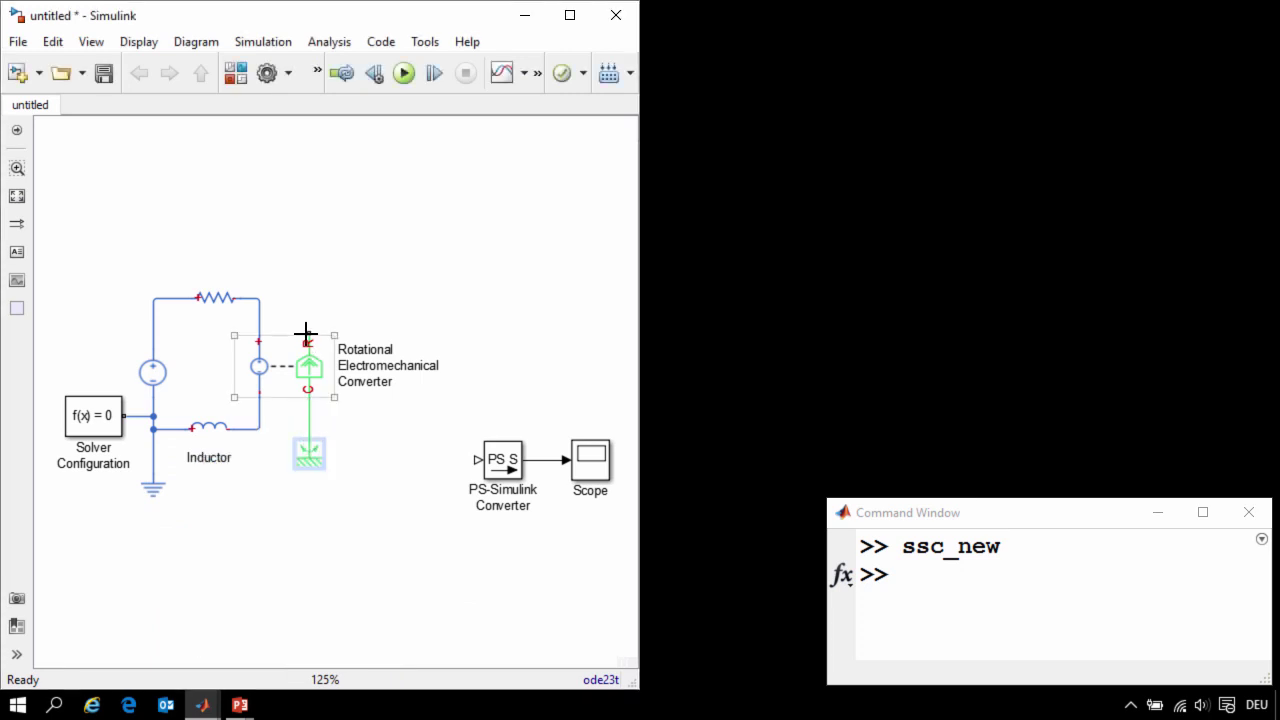
Attach an Inertia with default value to the converter's R port, rotated horizontal
left_click_drag(306, 332, 360, 237)
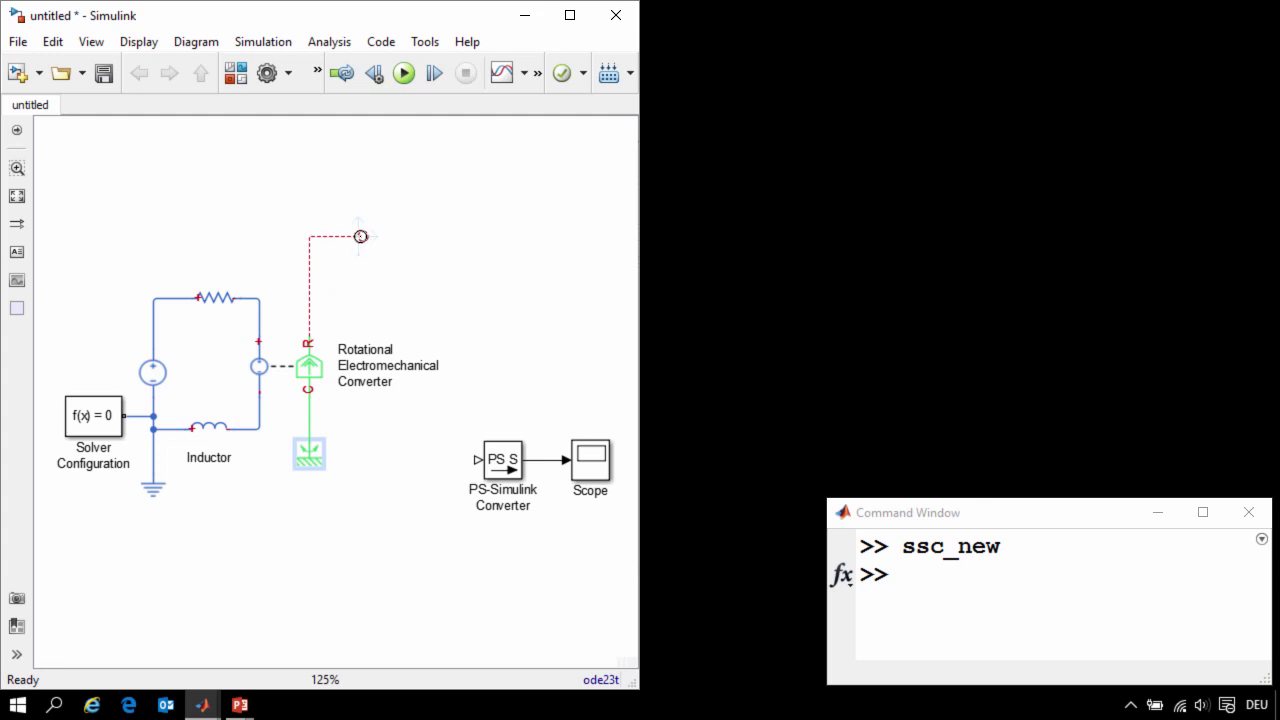
double_click(363, 237)
type("Iner")
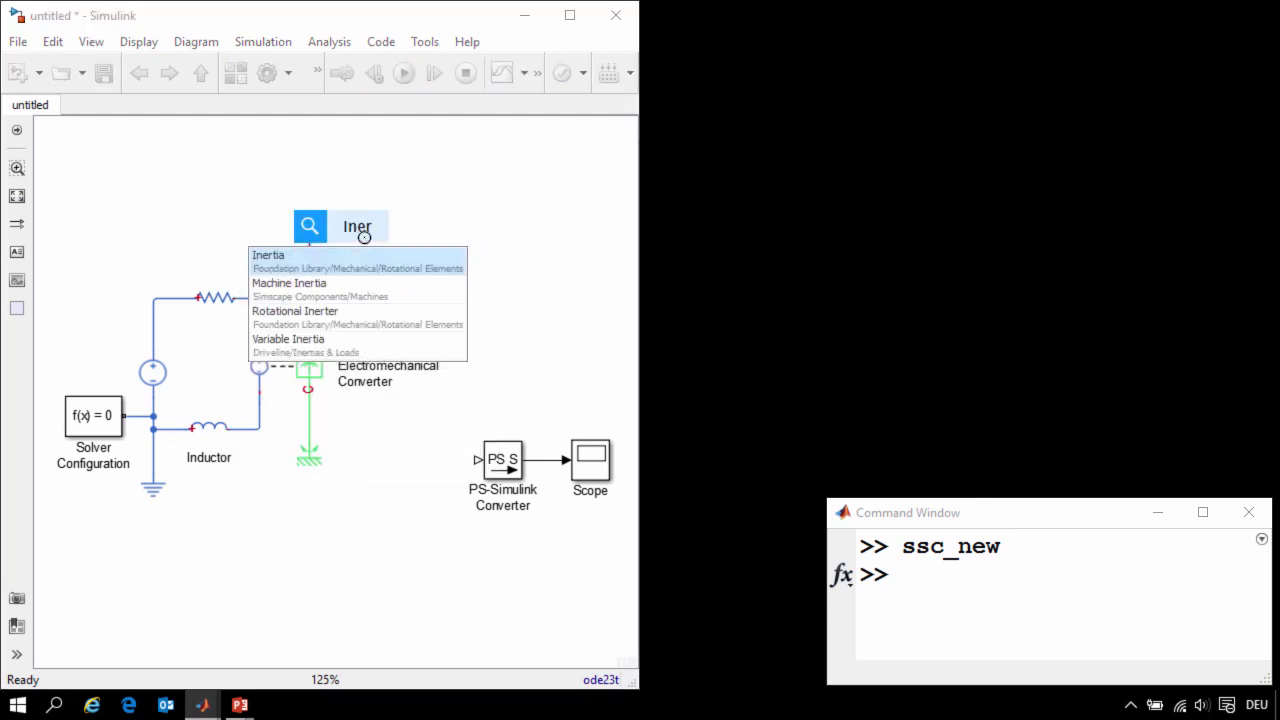
key("Return")
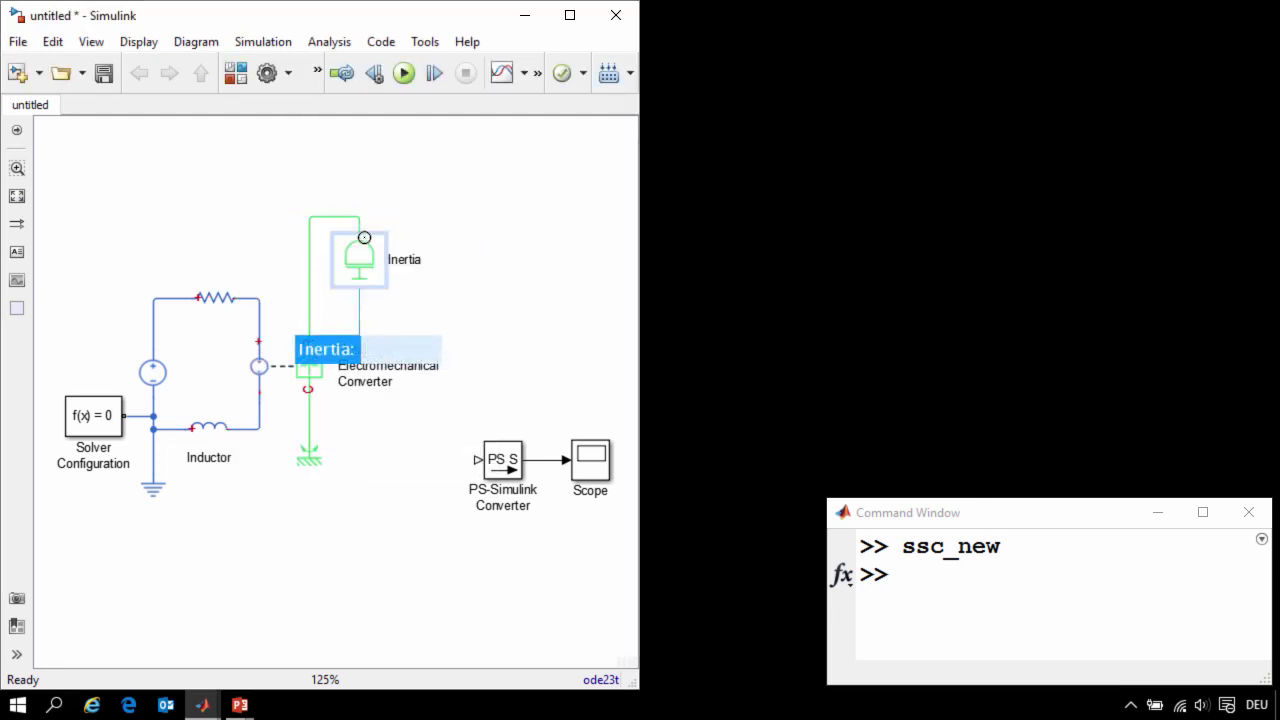
key("Escape")
key("ctrl+r")
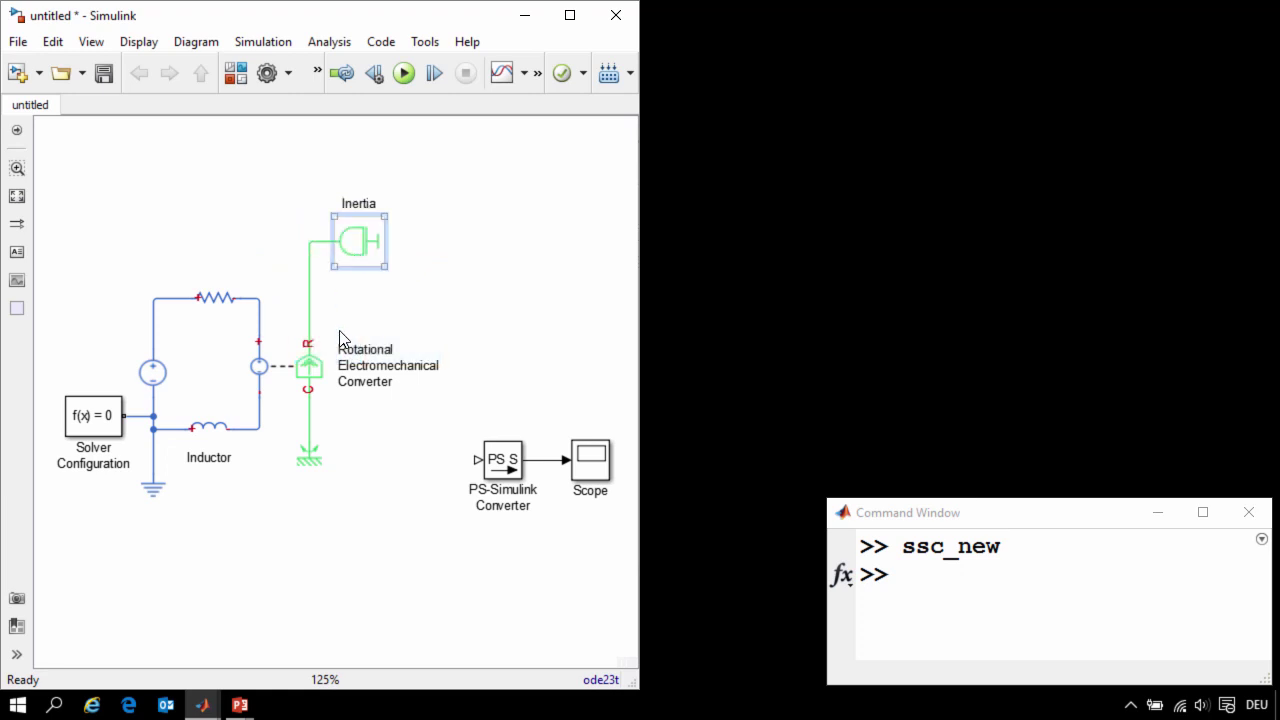
left_click(306, 338)
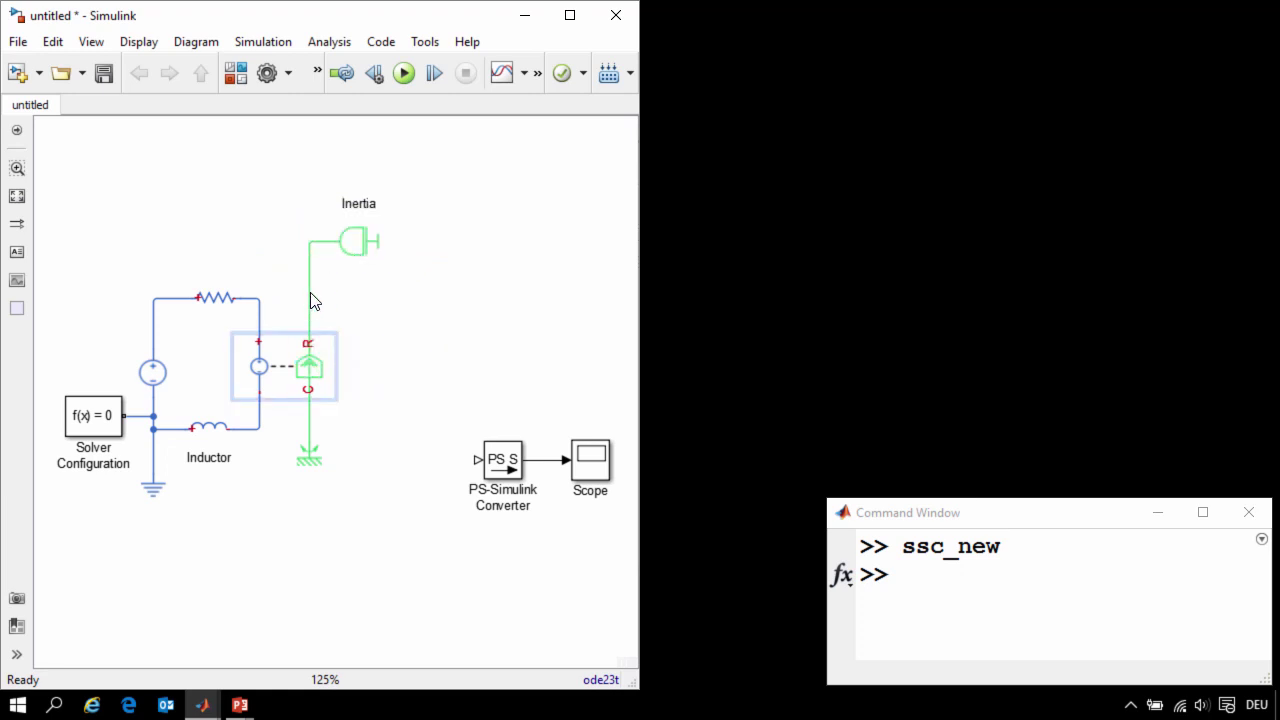
Connect a Rotational Damper between the shaft line and the rotational reference
left_click_drag(310, 293, 358, 344)
type("Dam")
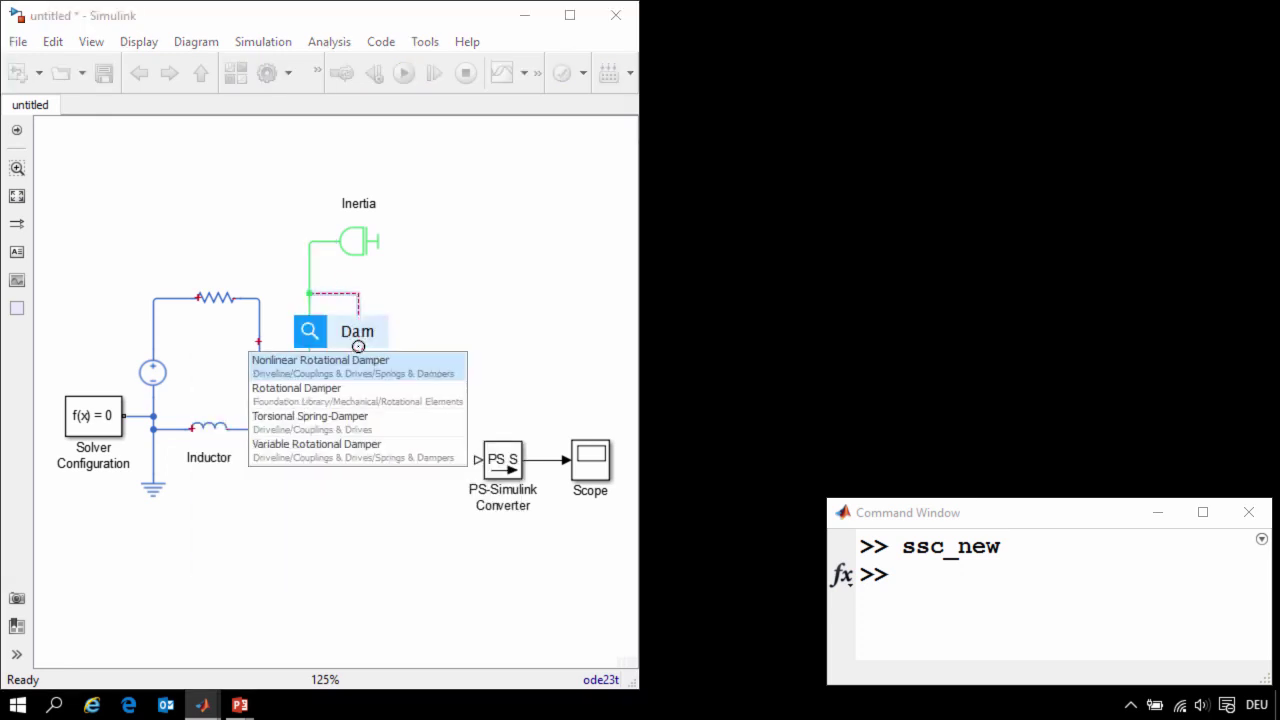
key("Down")
key("Return")
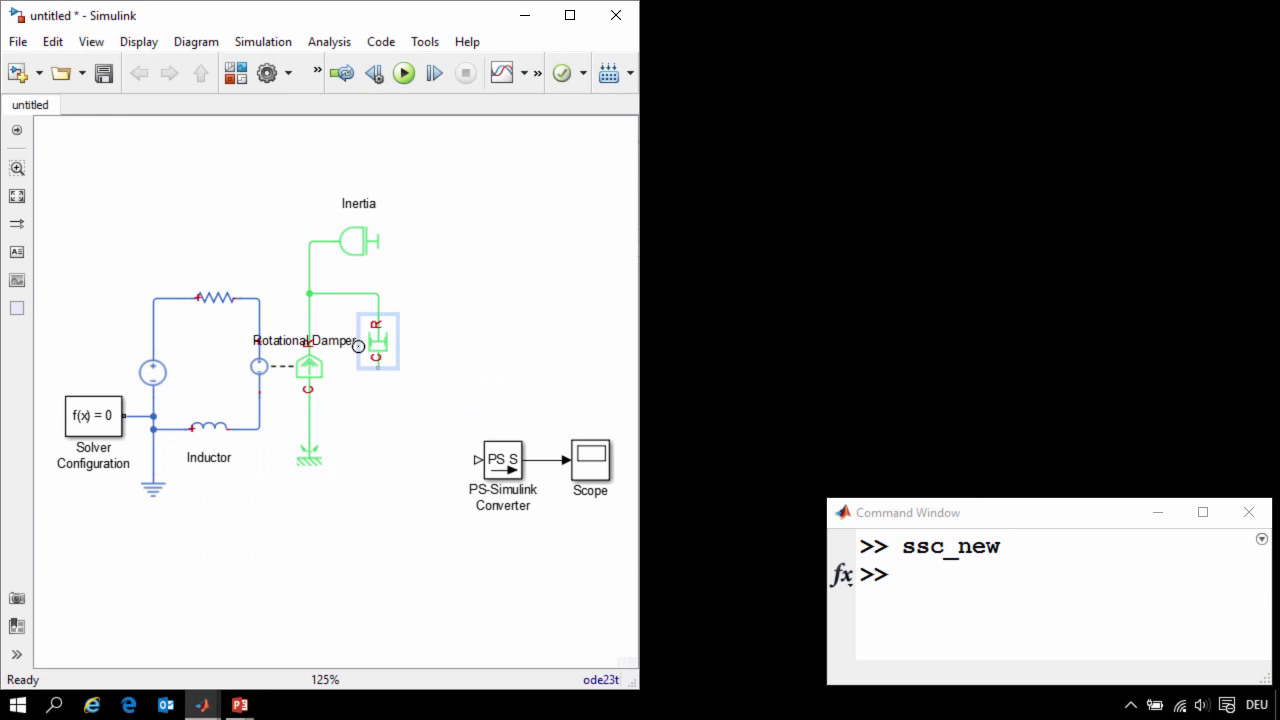
left_click_drag(358, 392, 311, 423)
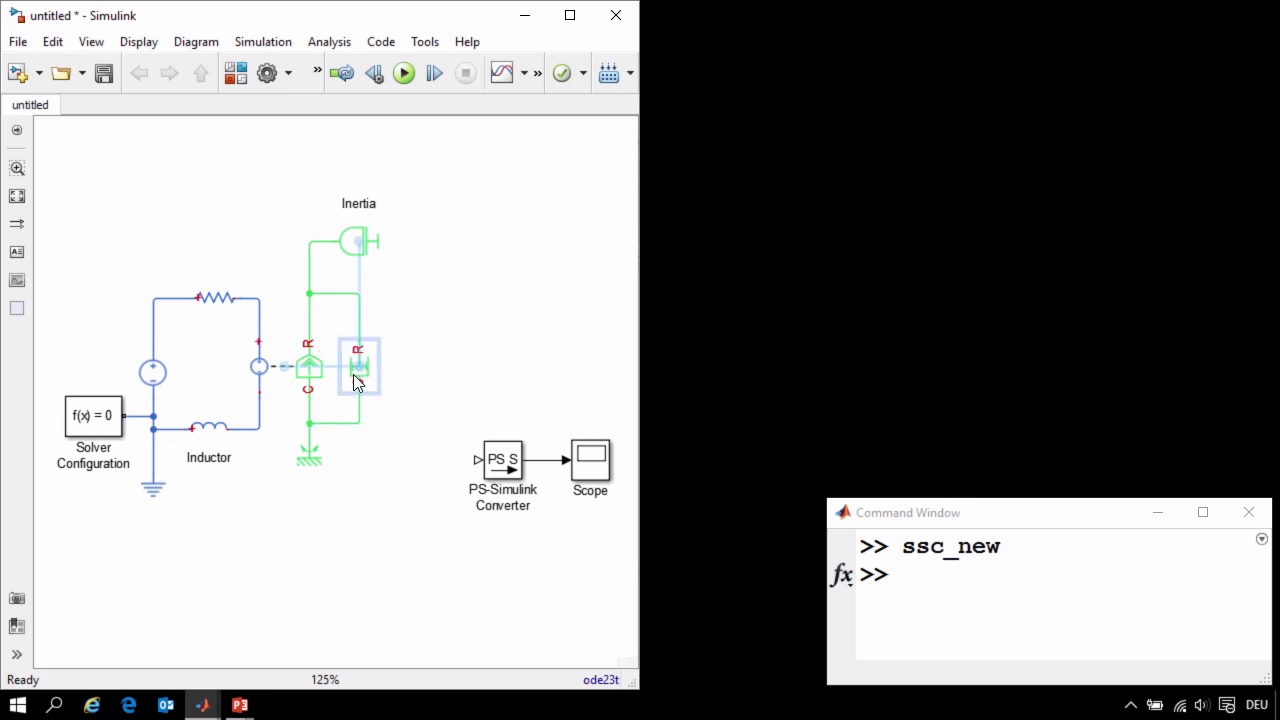
left_click_drag(358, 345, 402, 292)
Add a Wheel and Axle on the shaft with its label above the block
type("Whe")
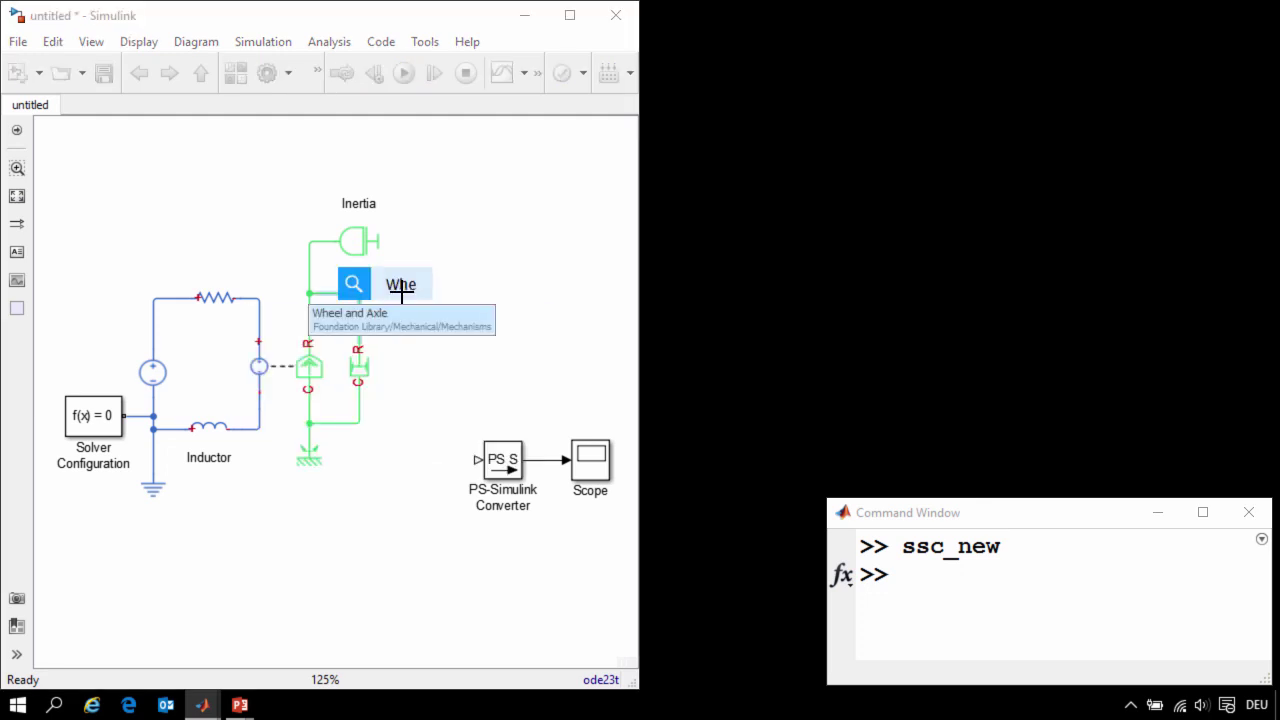
key("Return")
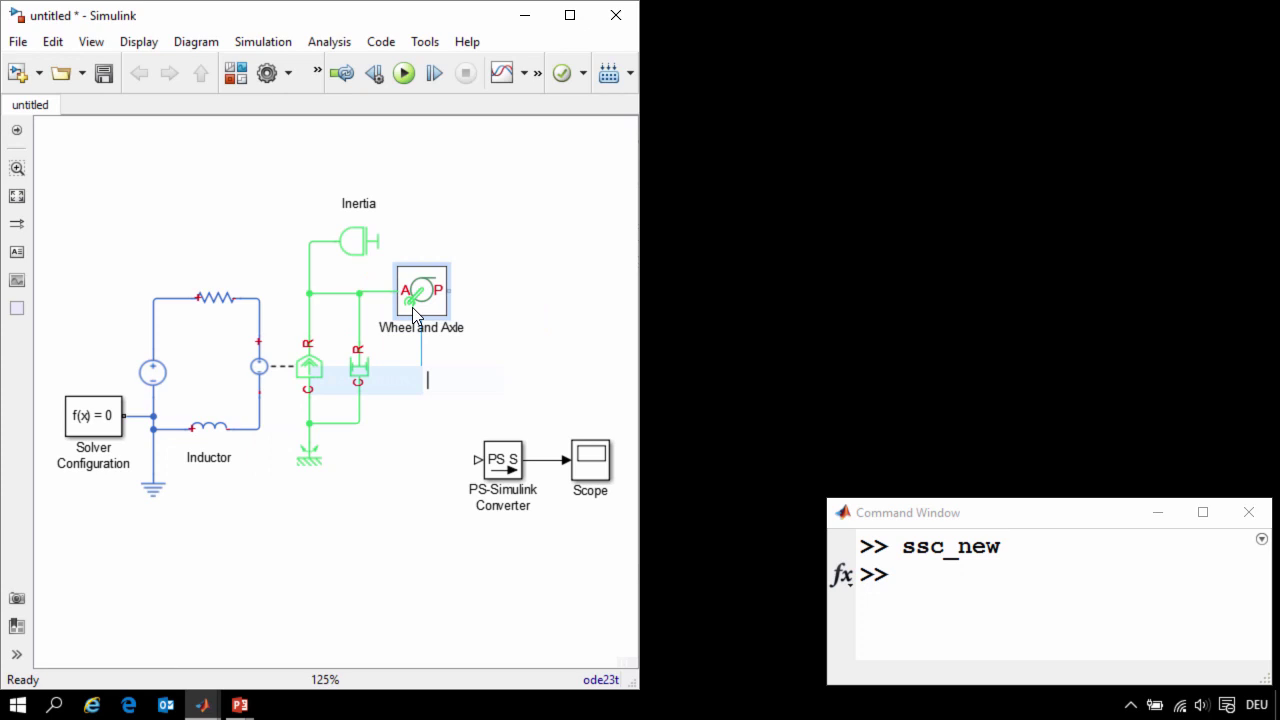
left_click(504, 312)
left_click_drag(449, 325, 470, 290)
left_click(452, 290)
Attach a Translational Spring grounded by a Mechanical Translational Reference, then run the simulation
type("Spri")
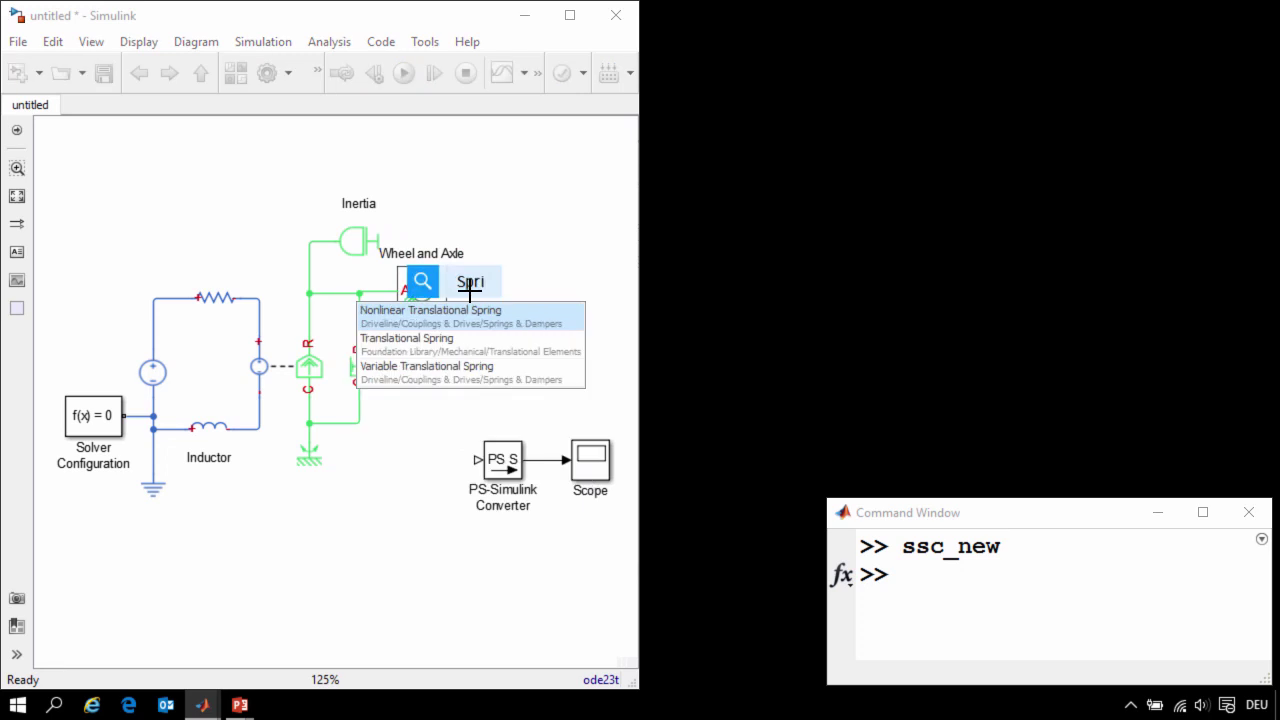
key("Down")
key("Return")
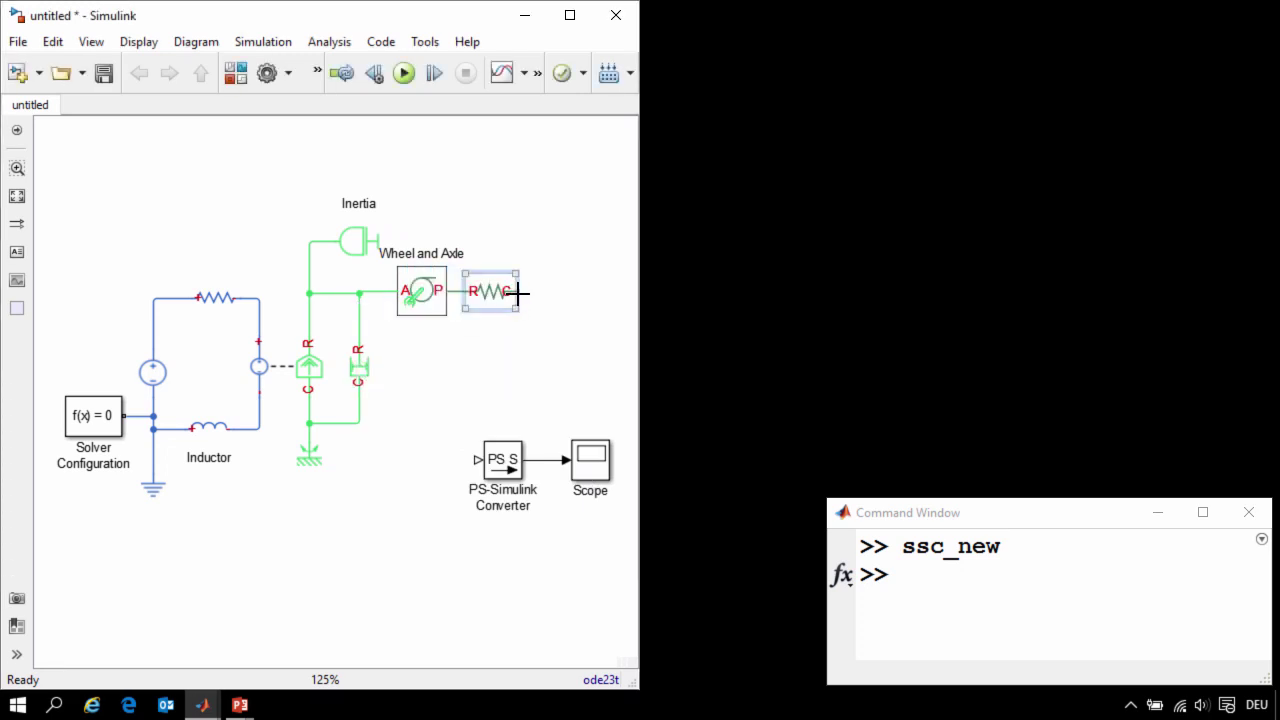
left_click_drag(519, 291, 542, 288)
type("Mech")
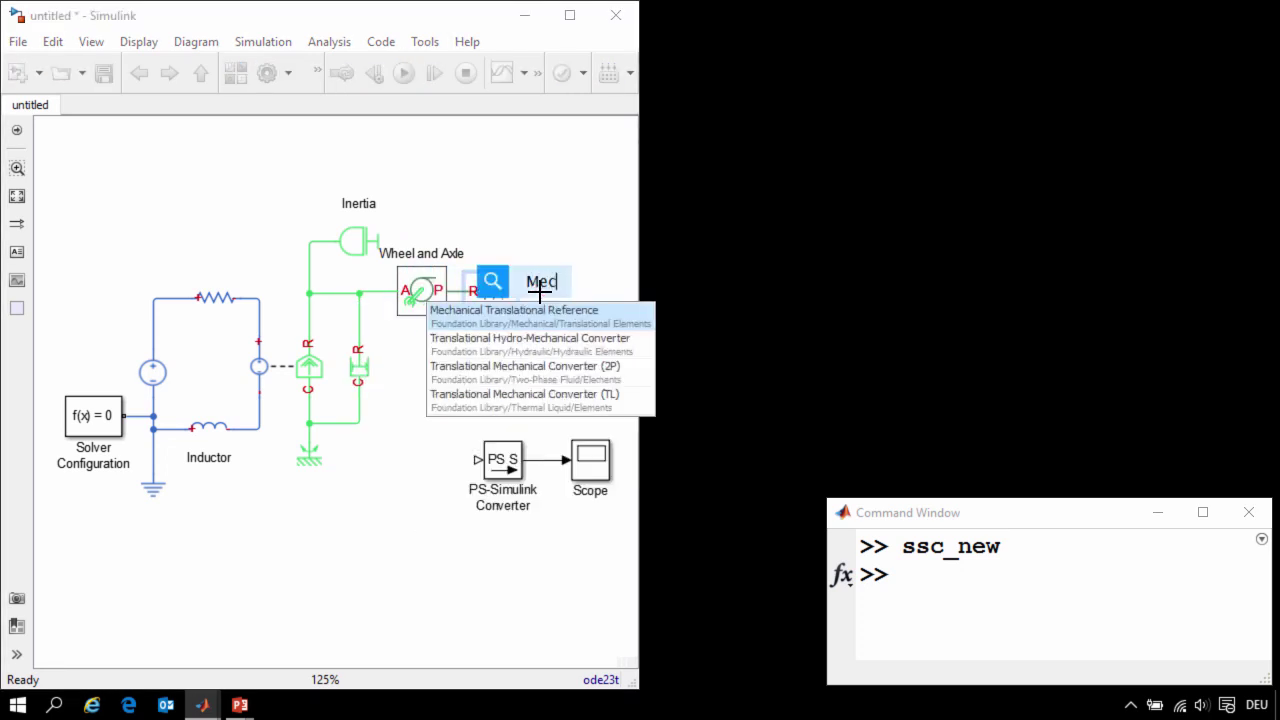
key("Return")
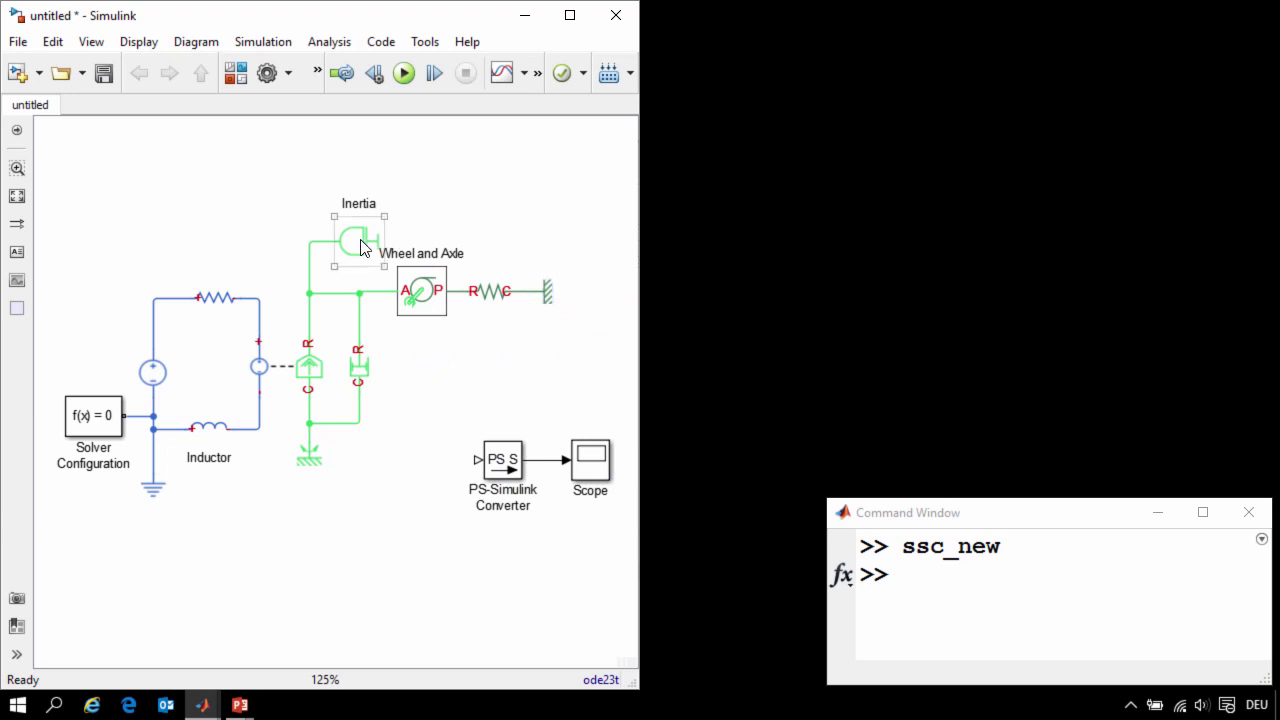
left_click(417, 70)
Open the simlog in Results Explorer and plot Inertia angular velocity w and Resistor current i
right_click(363, 242)
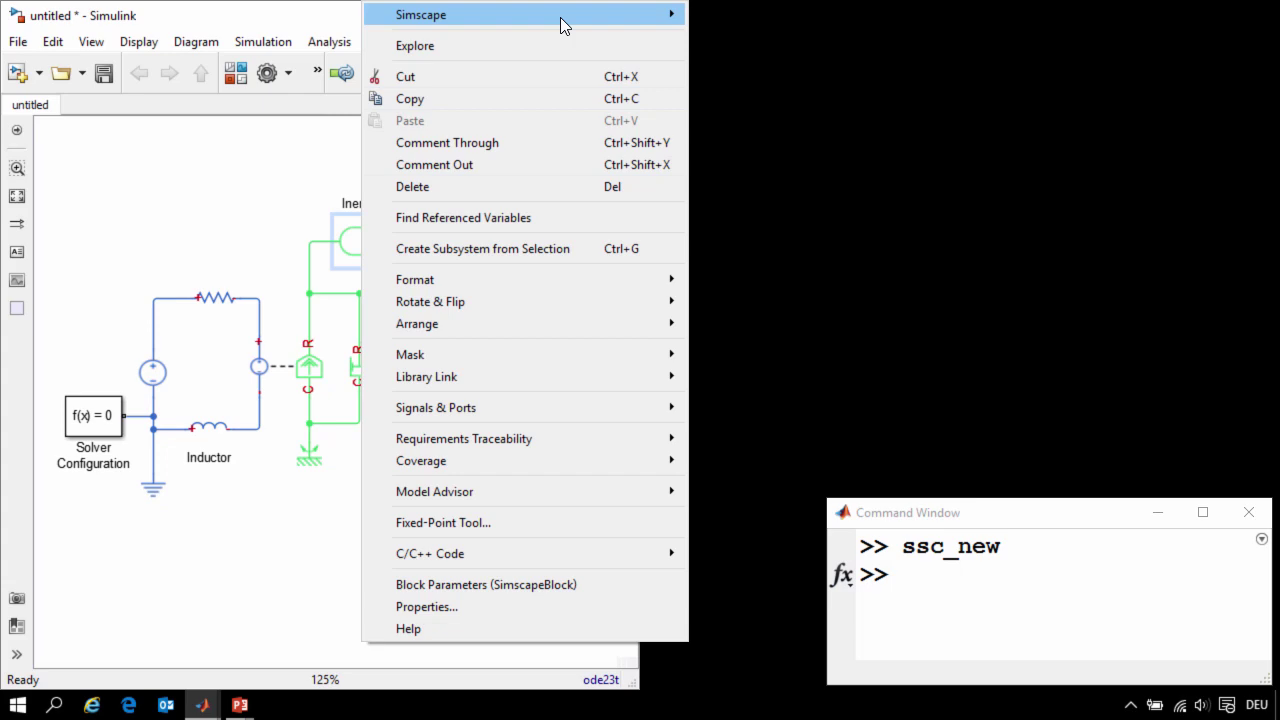
mouse_move(560, 17)
mouse_move(775, 72)
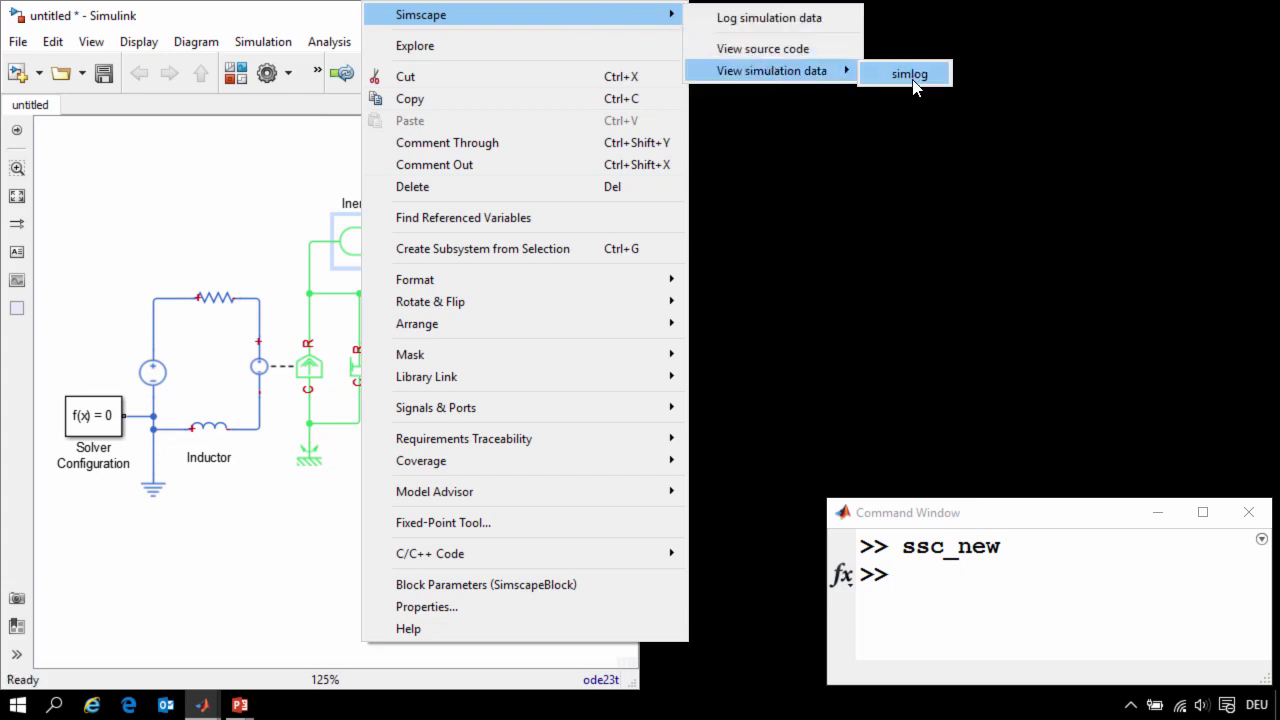
left_click(908, 76)
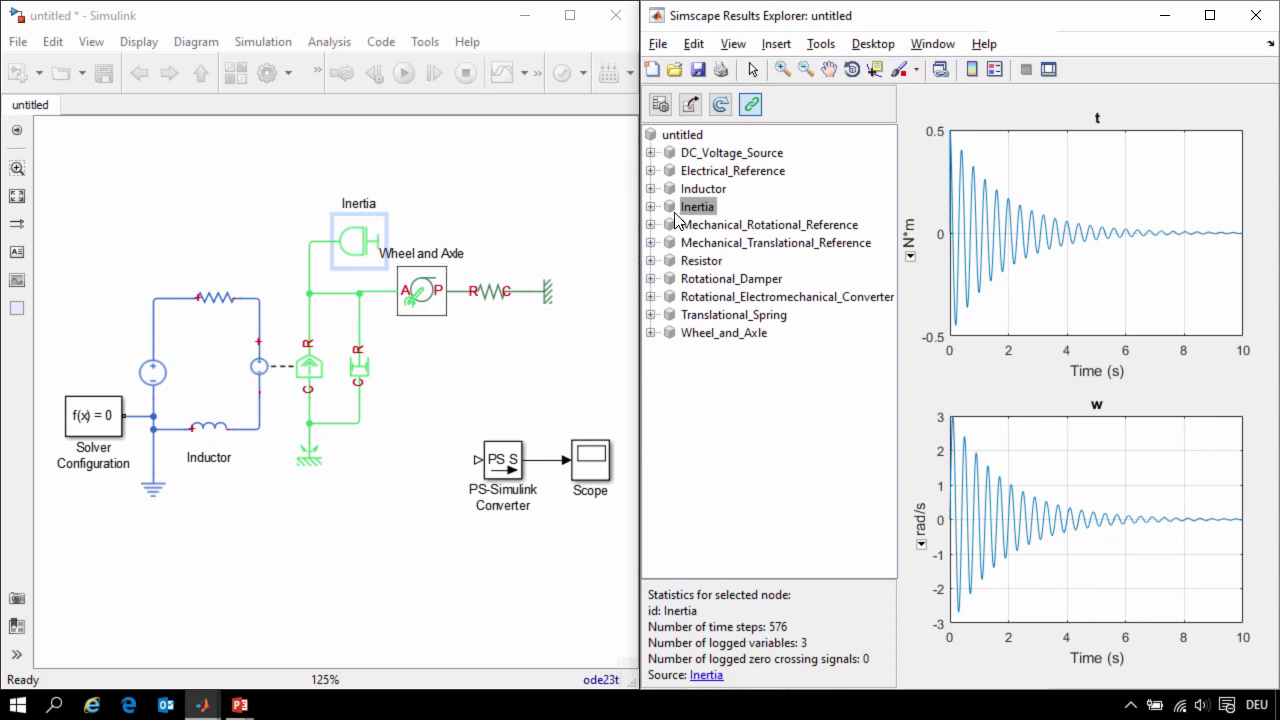
left_click(650, 206)
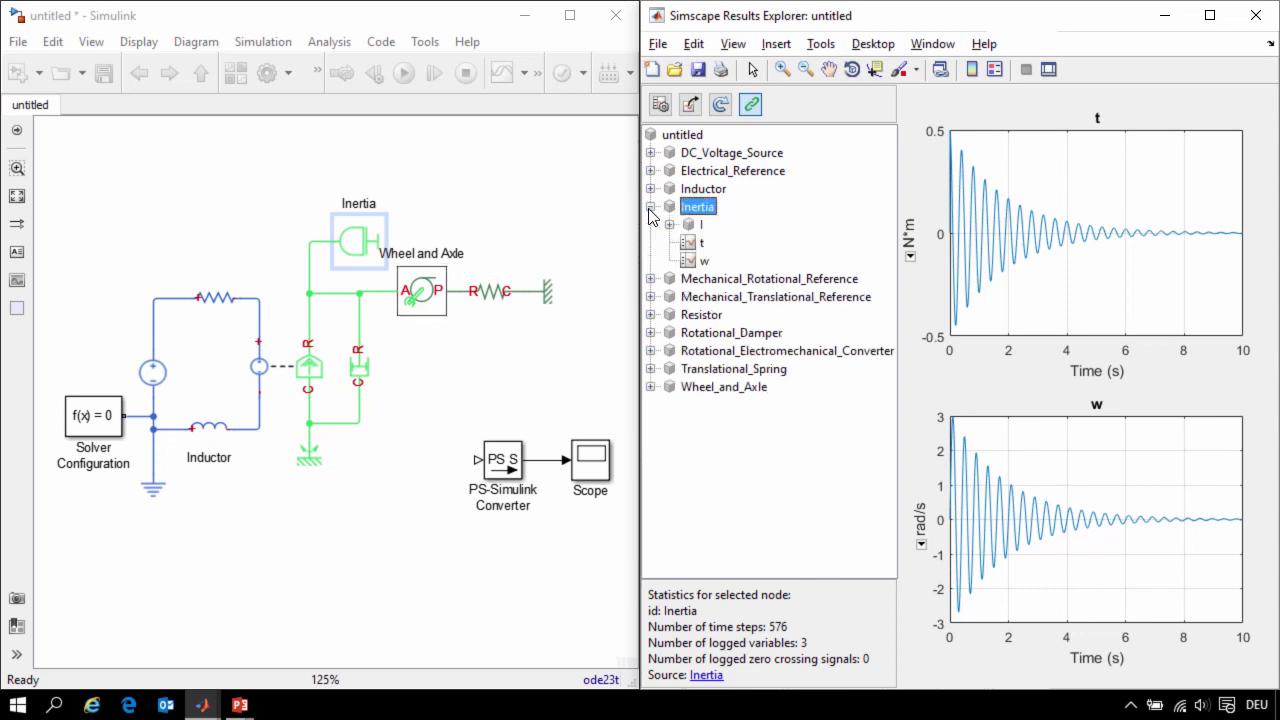
left_click(690, 262)
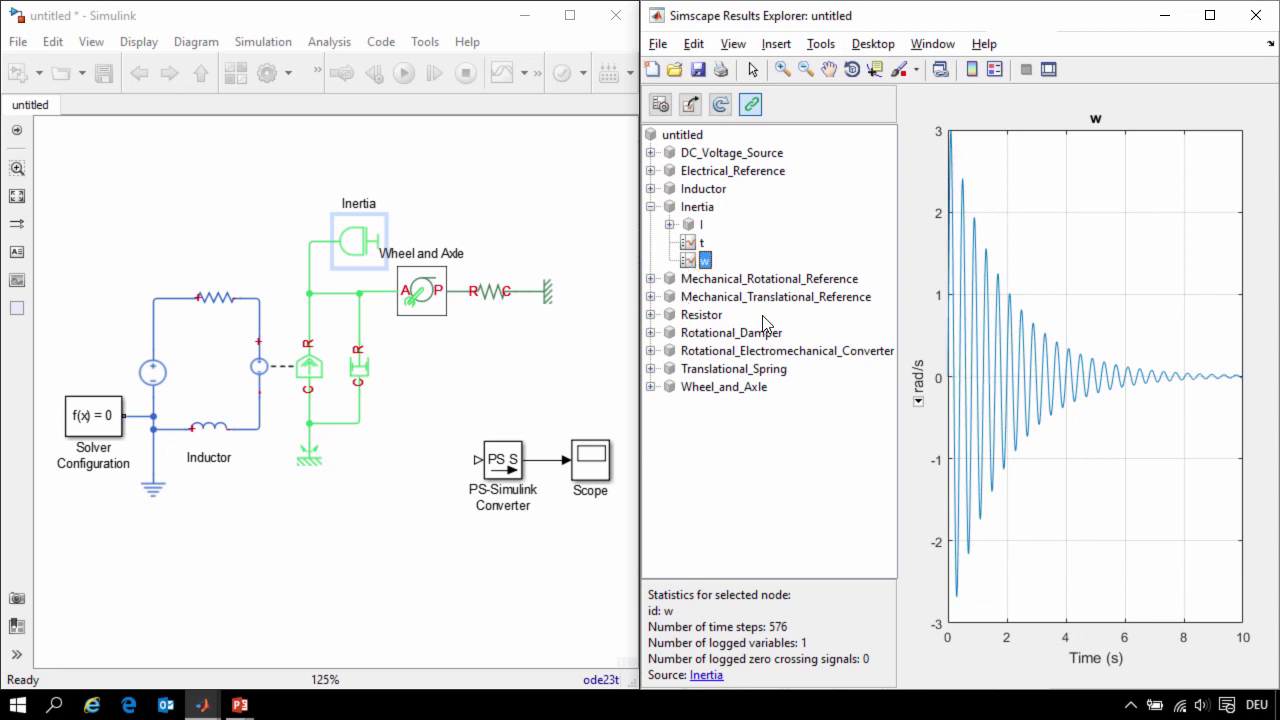
left_click(651, 315)
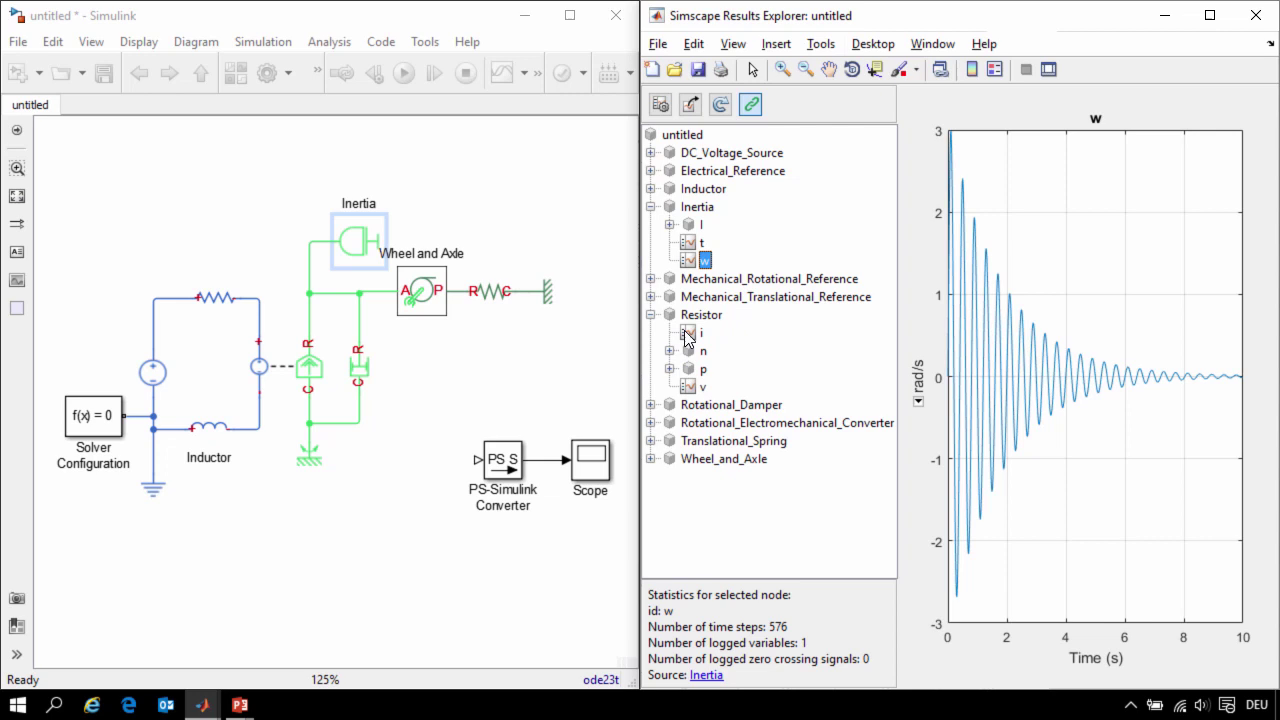
left_click(690, 332)
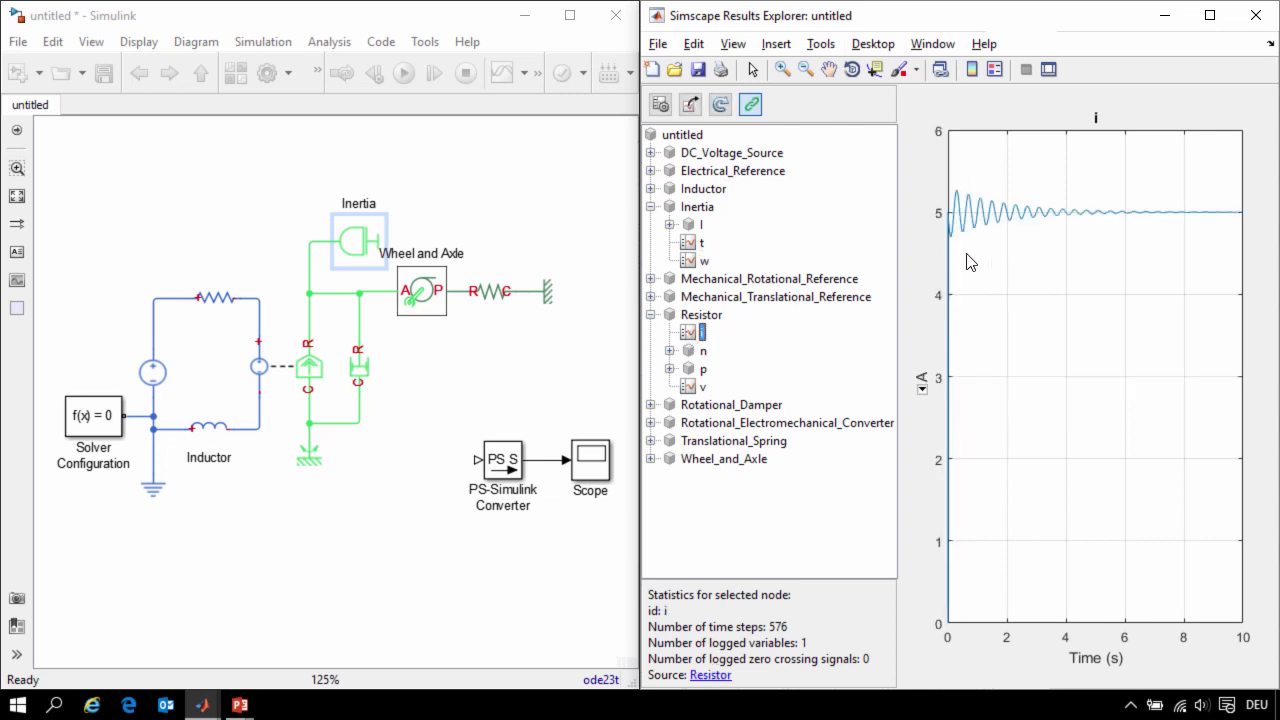
Plot the Translational Spring displacement x in centimetres
left_click(651, 441)
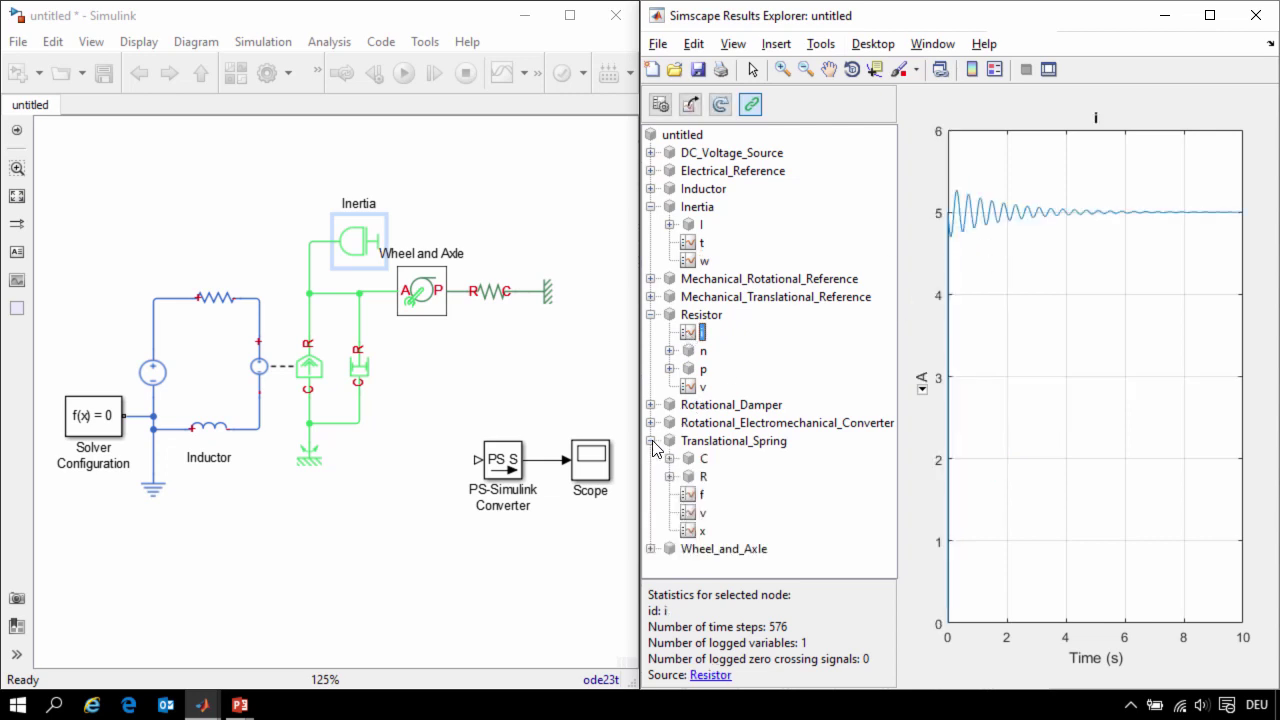
left_click(700, 531)
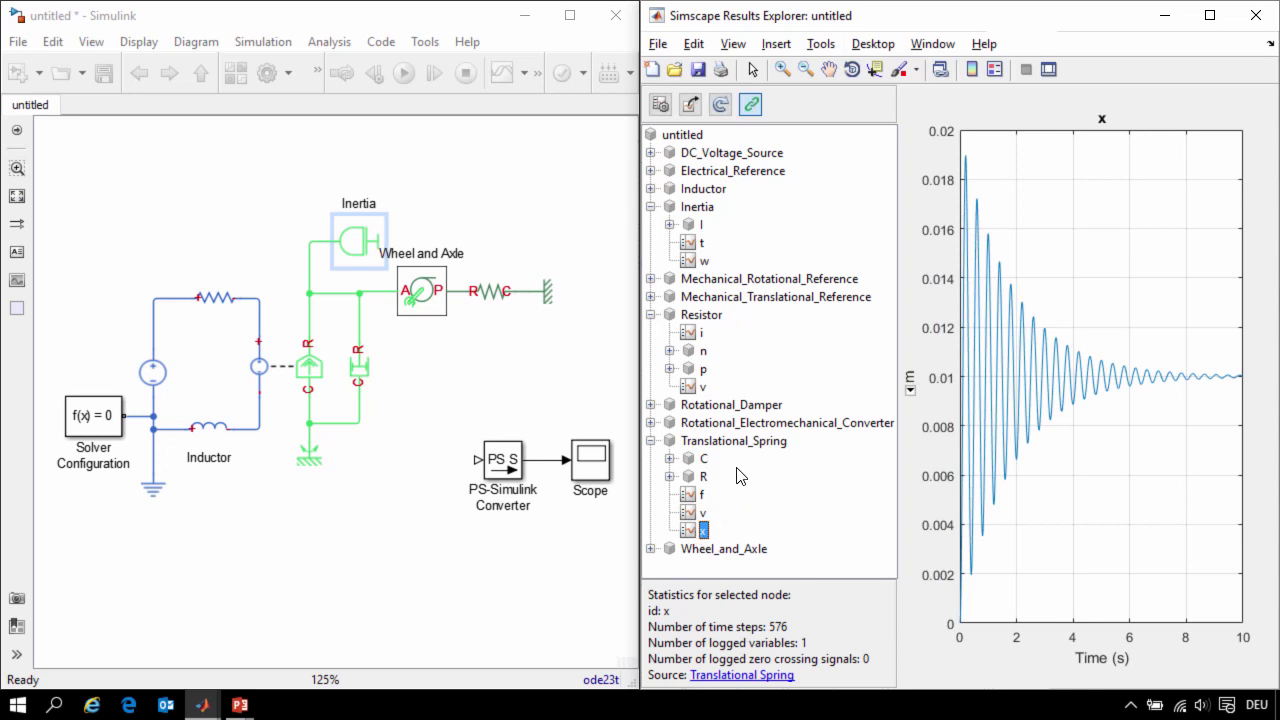
left_click(910, 390)
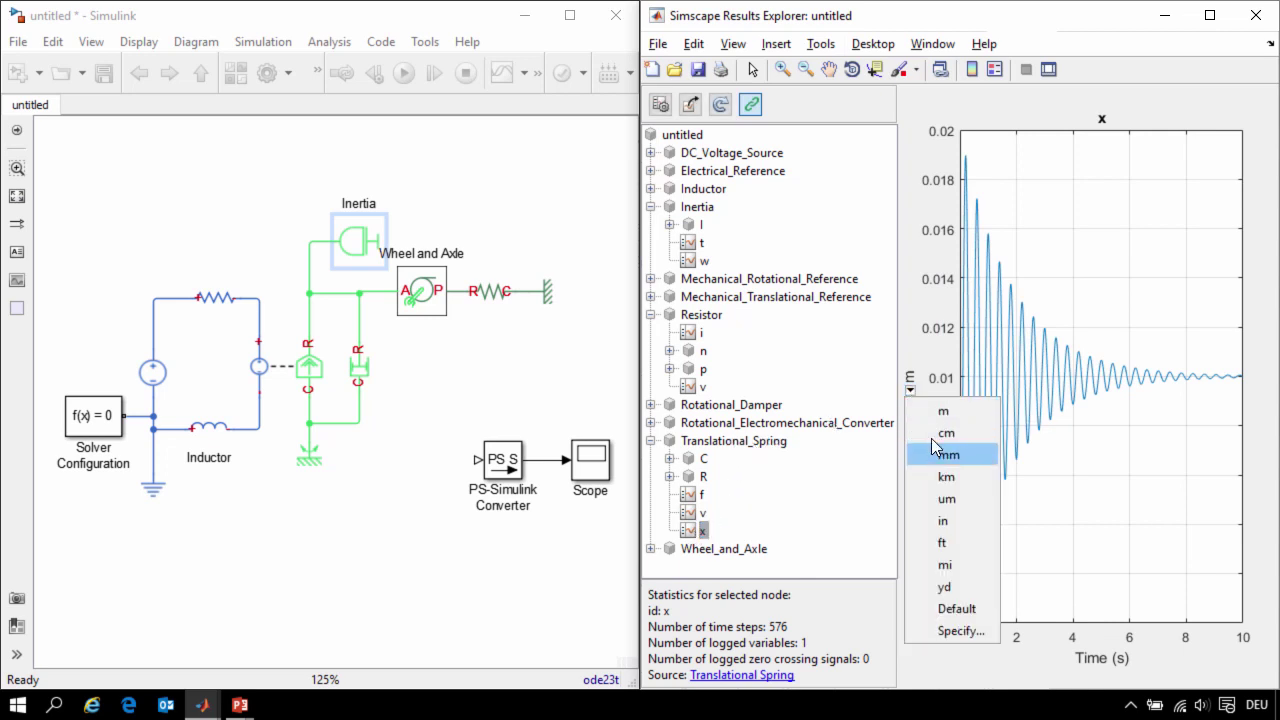
left_click(933, 433)
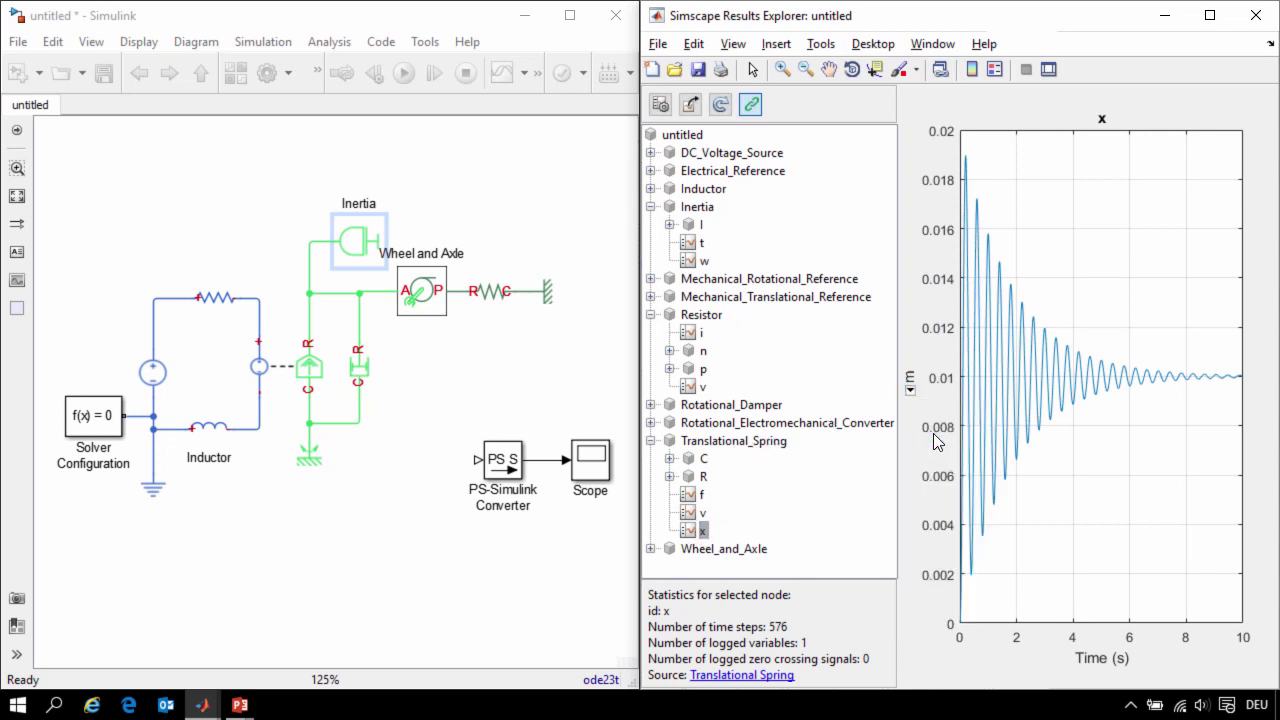
Change the Translational Spring rate from 1000 to 500 N/m
left_click(735, 676)
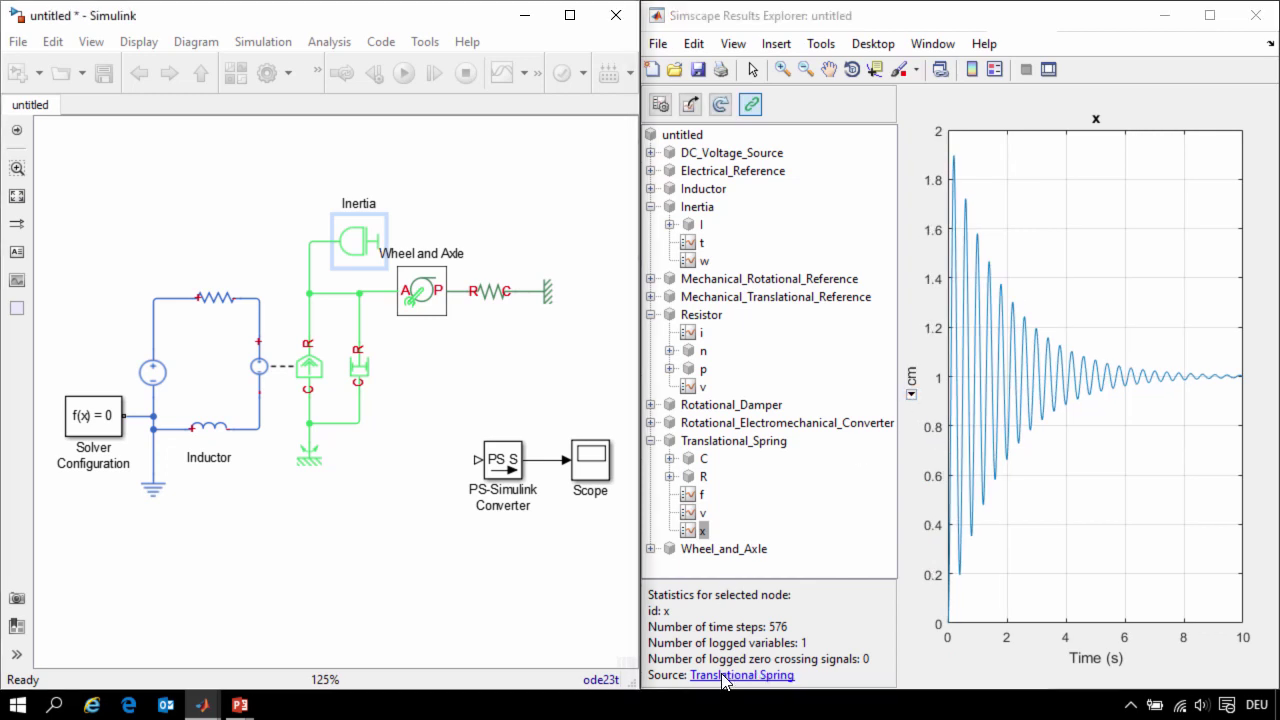
left_click(490, 302)
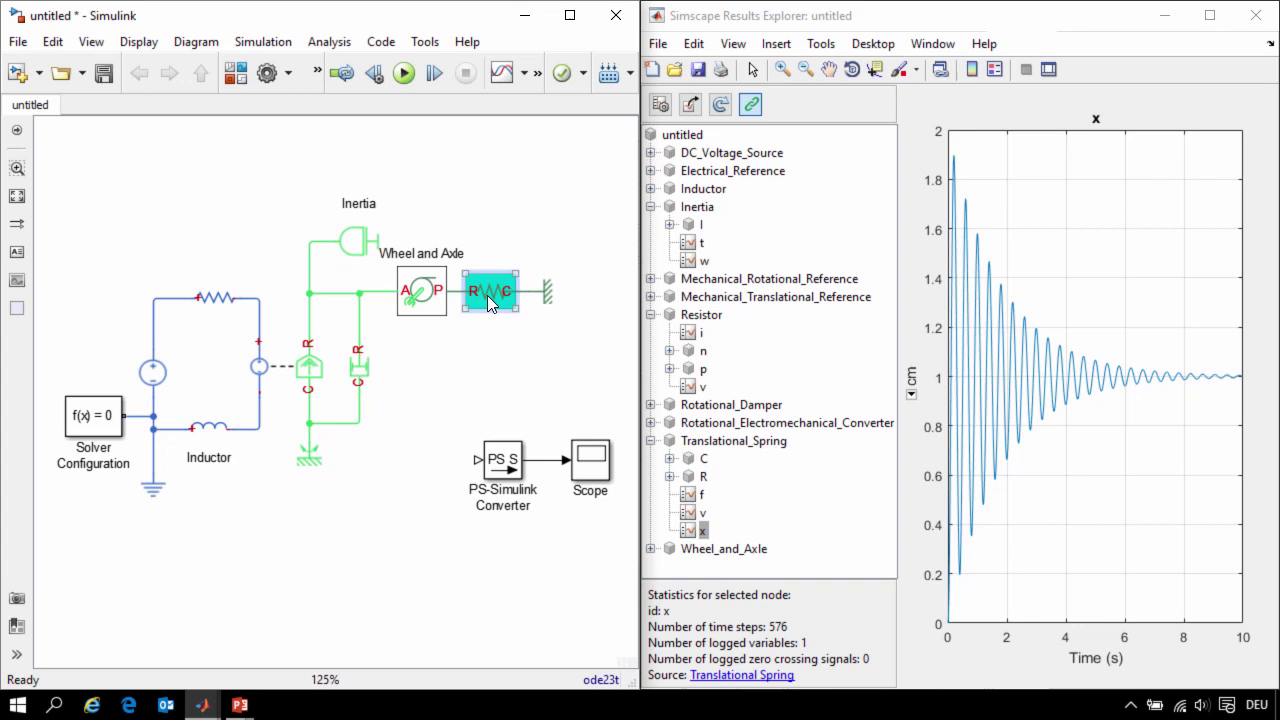
double_click(490, 302)
double_click(389, 356)
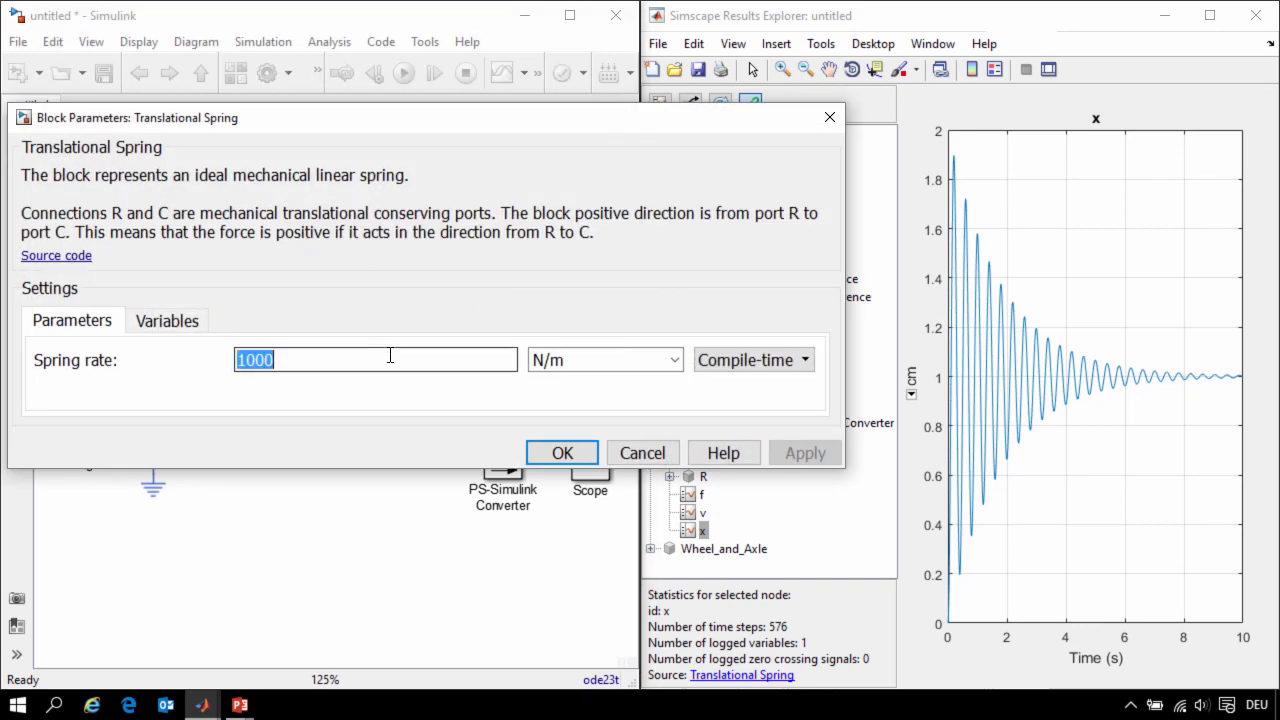
left_click(390, 356)
key("Left")
key("shift+Home")
type("5")
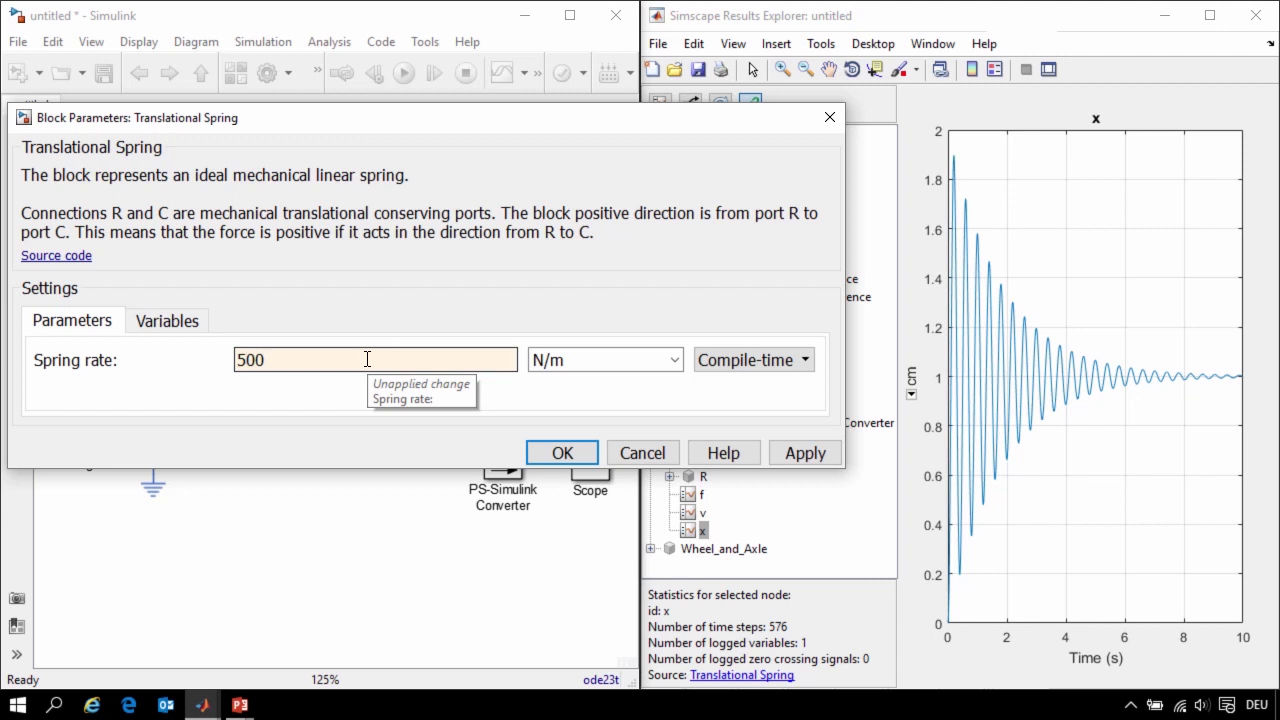
Make the spring rate a Run-time parameter and confirm the settings
left_click(666, 358)
left_click(806, 362)
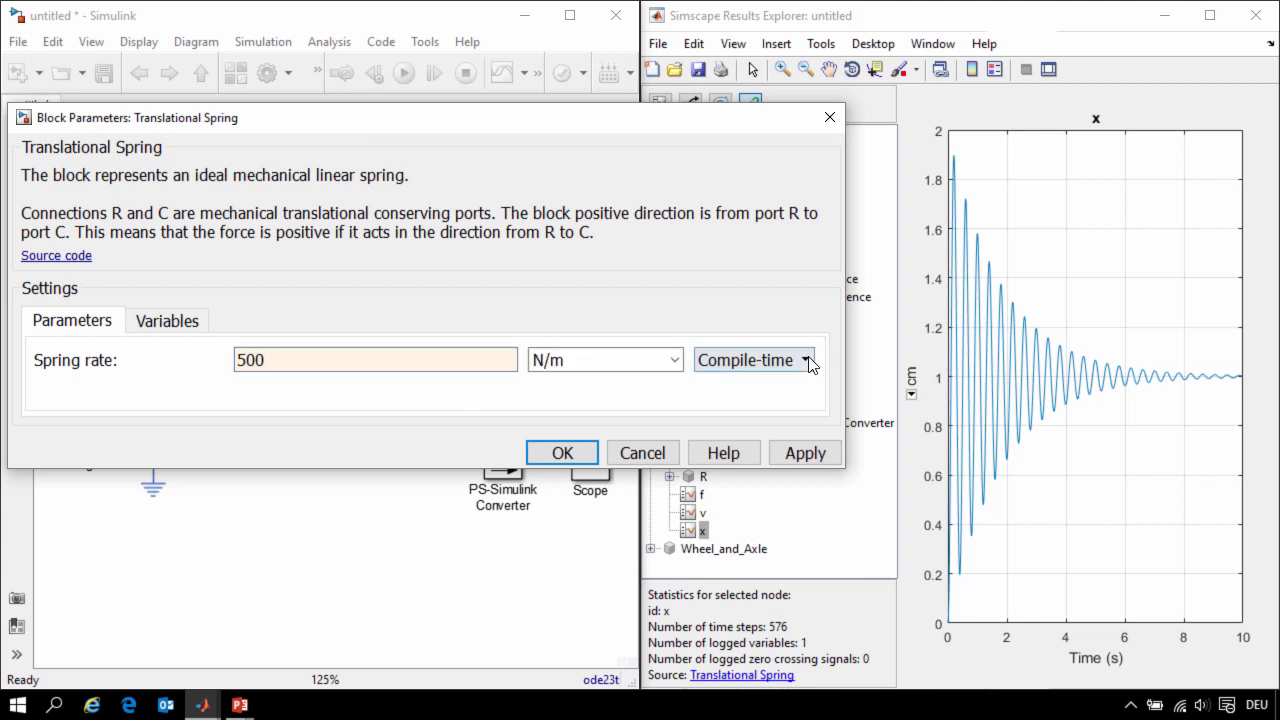
left_click(806, 360)
left_click(766, 402)
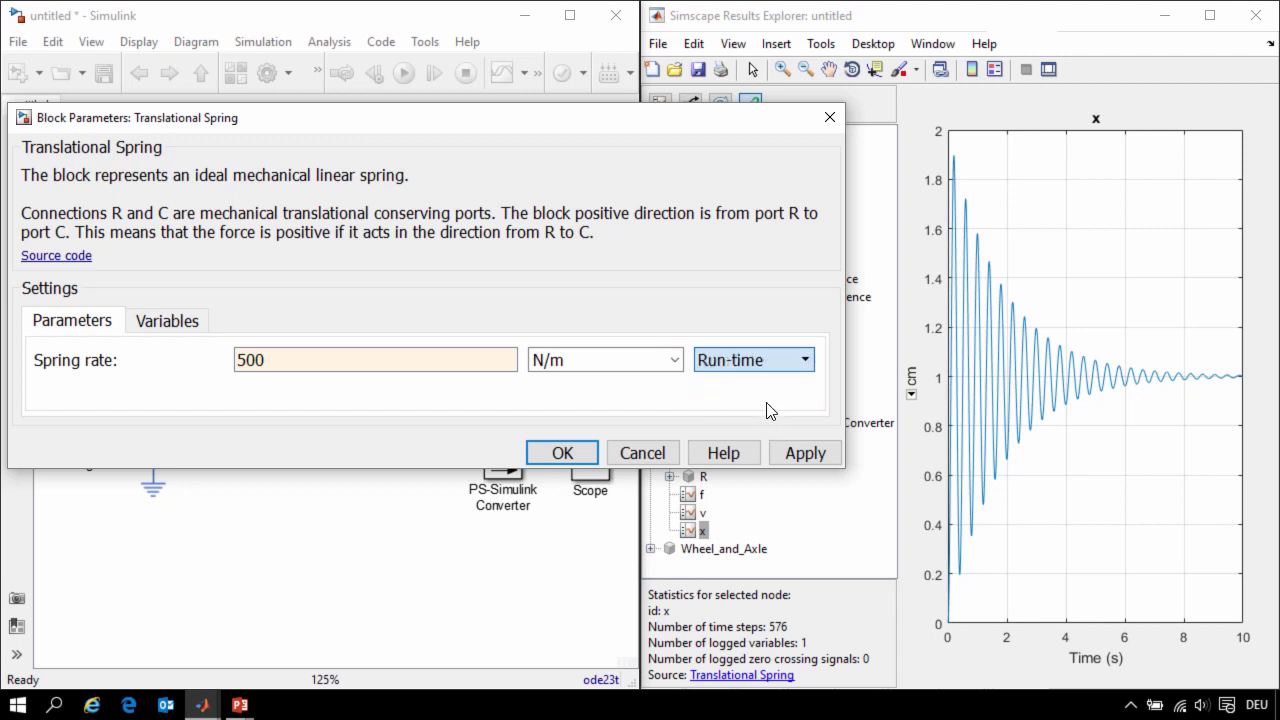
left_click(237, 352)
left_click(556, 455)
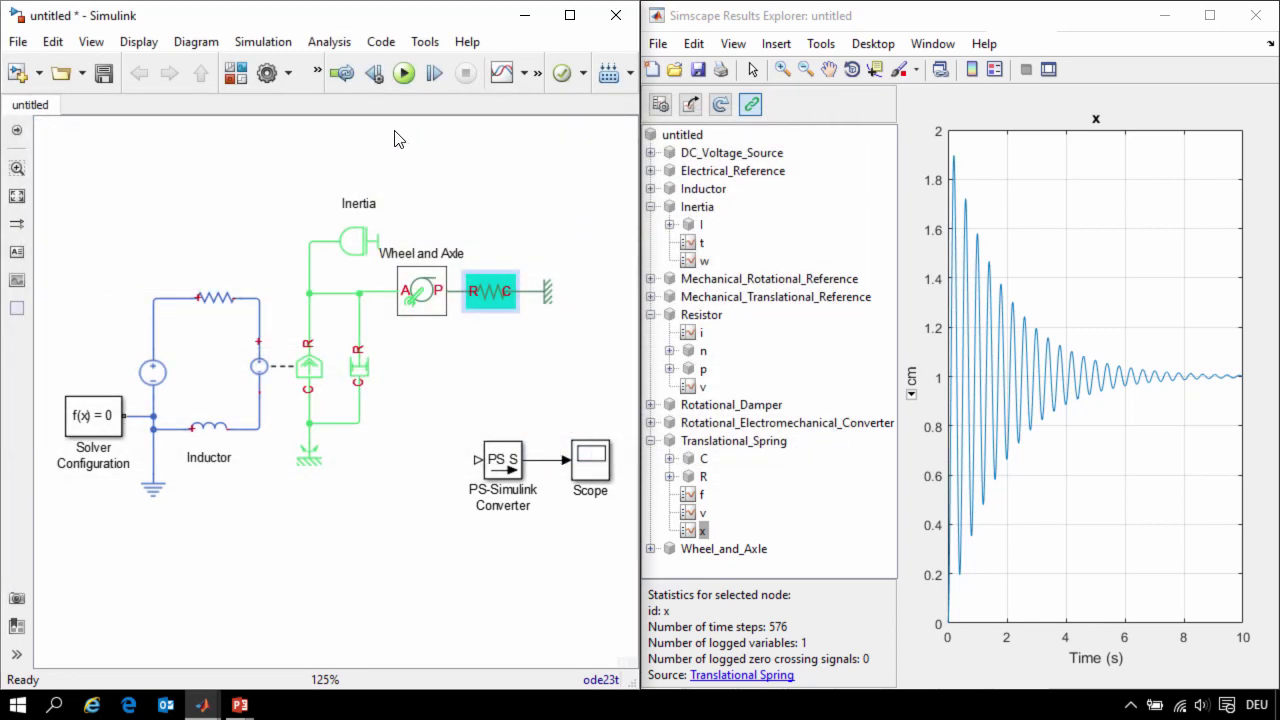
Rerun the simulation and reload the simlog data so x settles near 2 cm
left_click(404, 76)
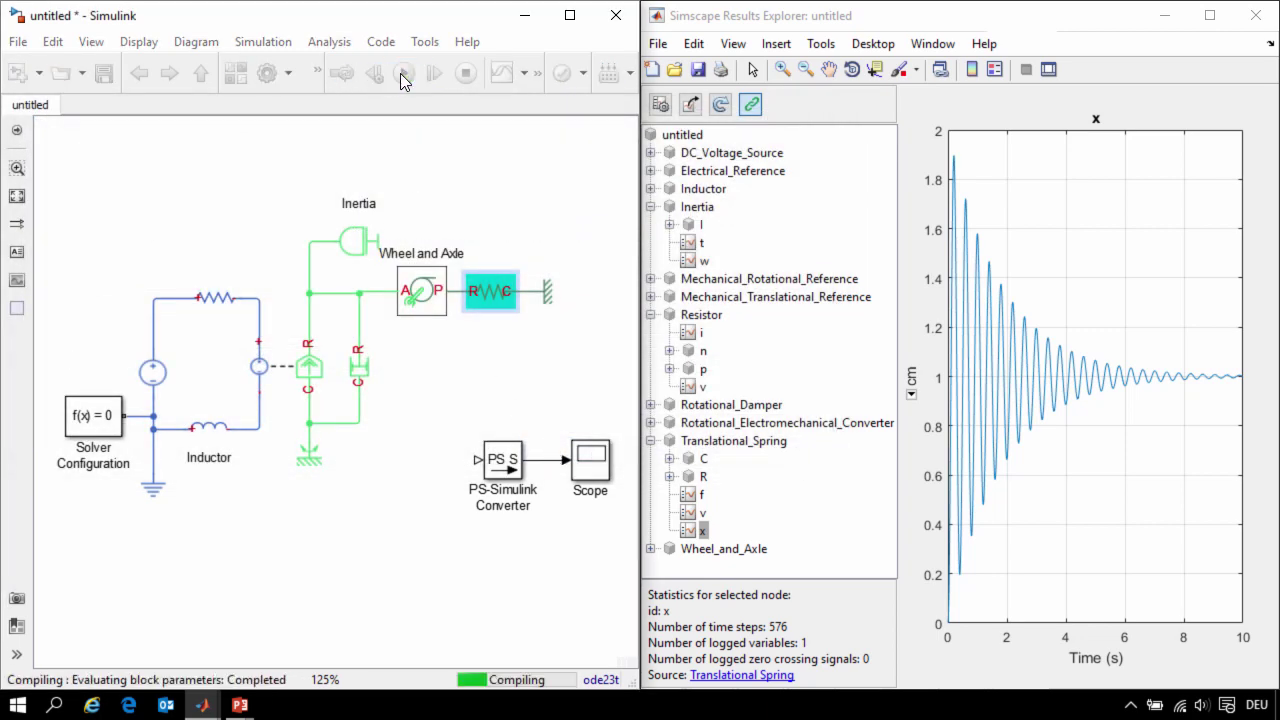
left_click(720, 106)
left_click(678, 278)
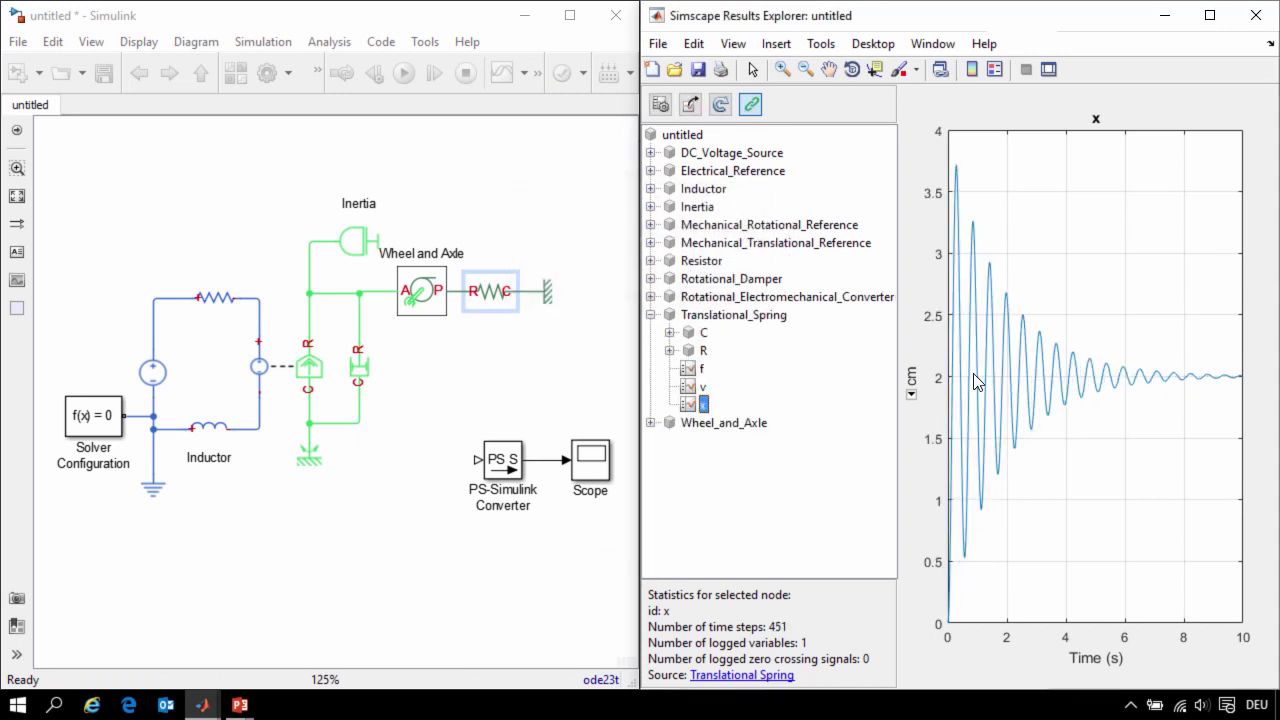
left_click(502, 293)
Shift the Wheel and Axle group right and insert an Ideal Rotational Motion Sensor on the shaft
left_click_drag(417, 222, 545, 318)
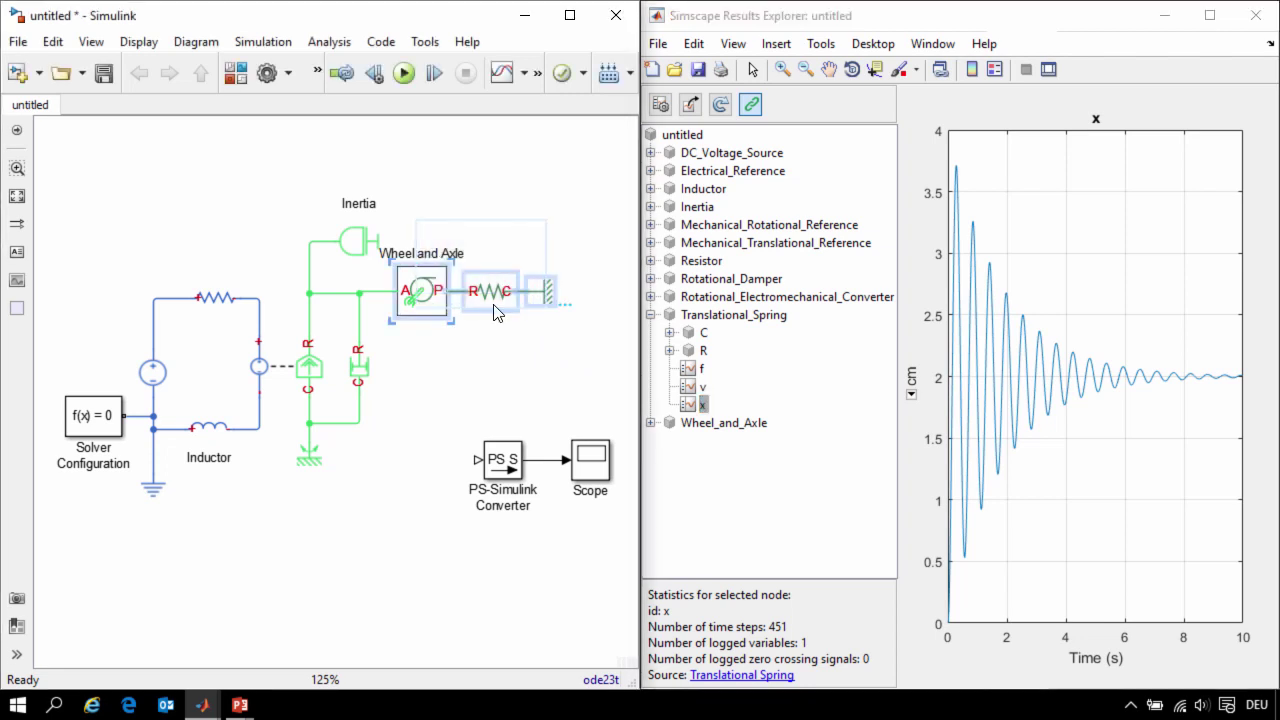
left_click_drag(416, 273, 409, 340)
type("Moti")
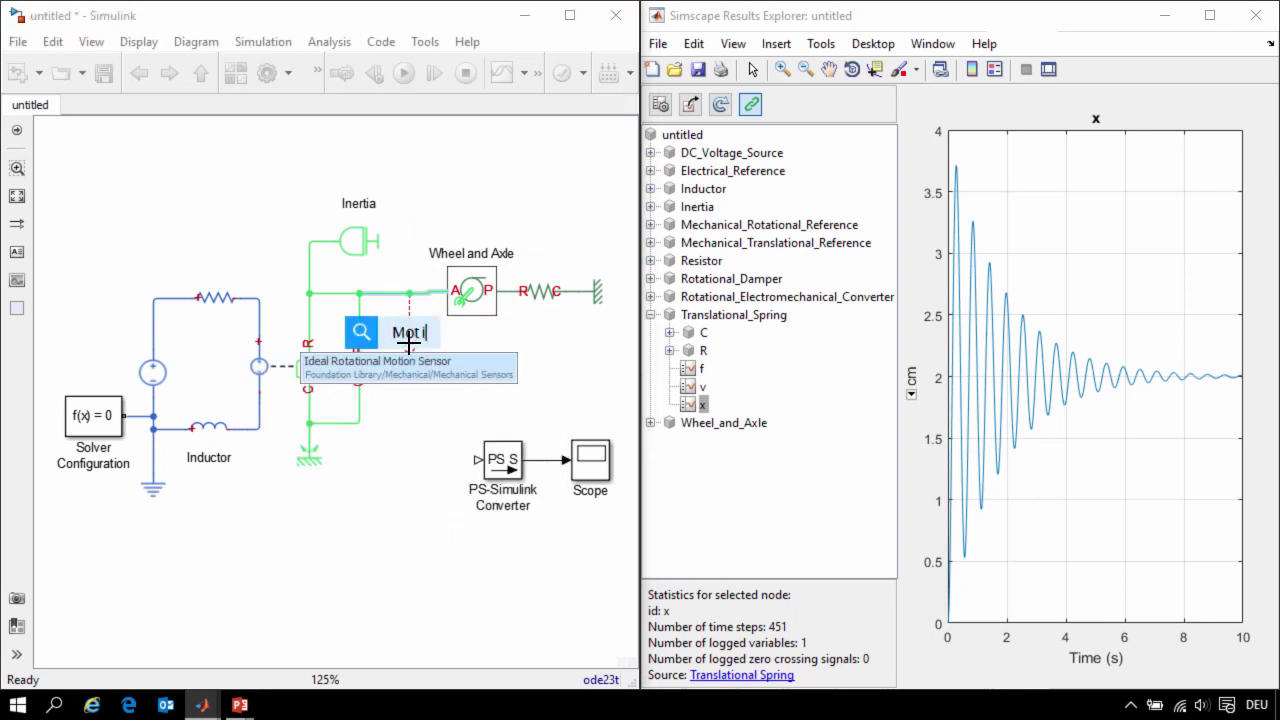
key("Return")
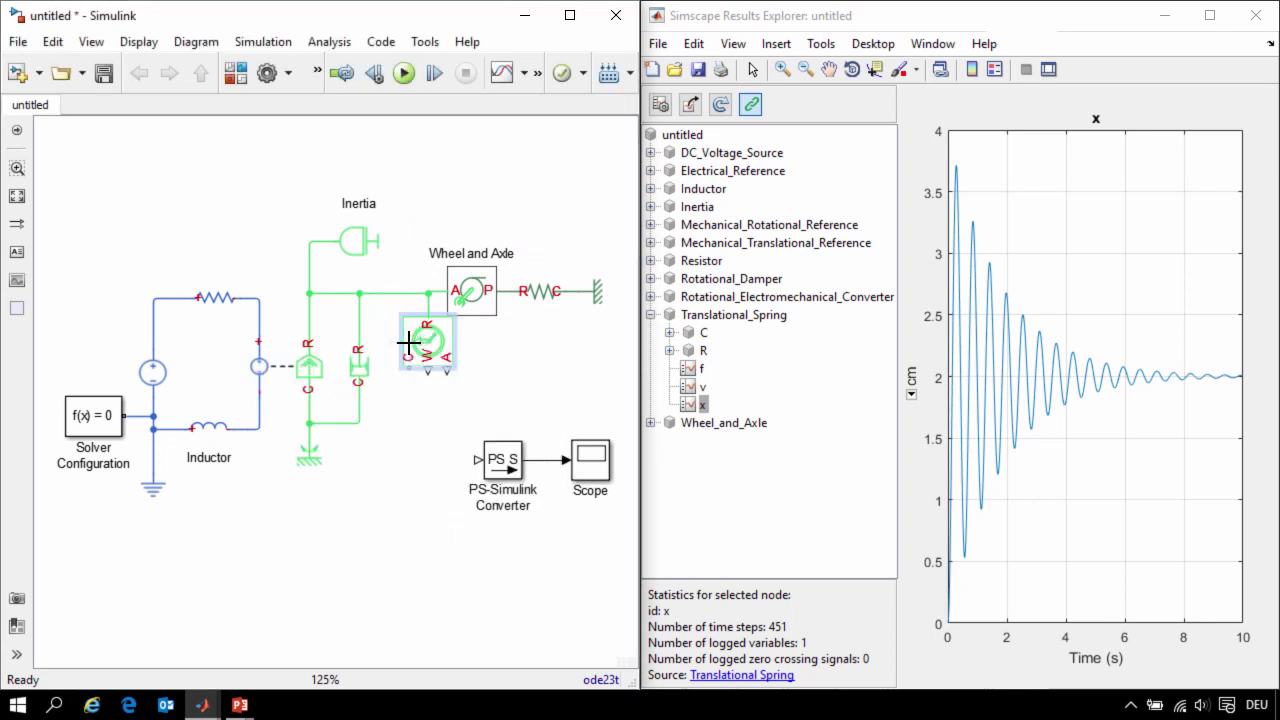
left_click_drag(430, 362, 359, 423)
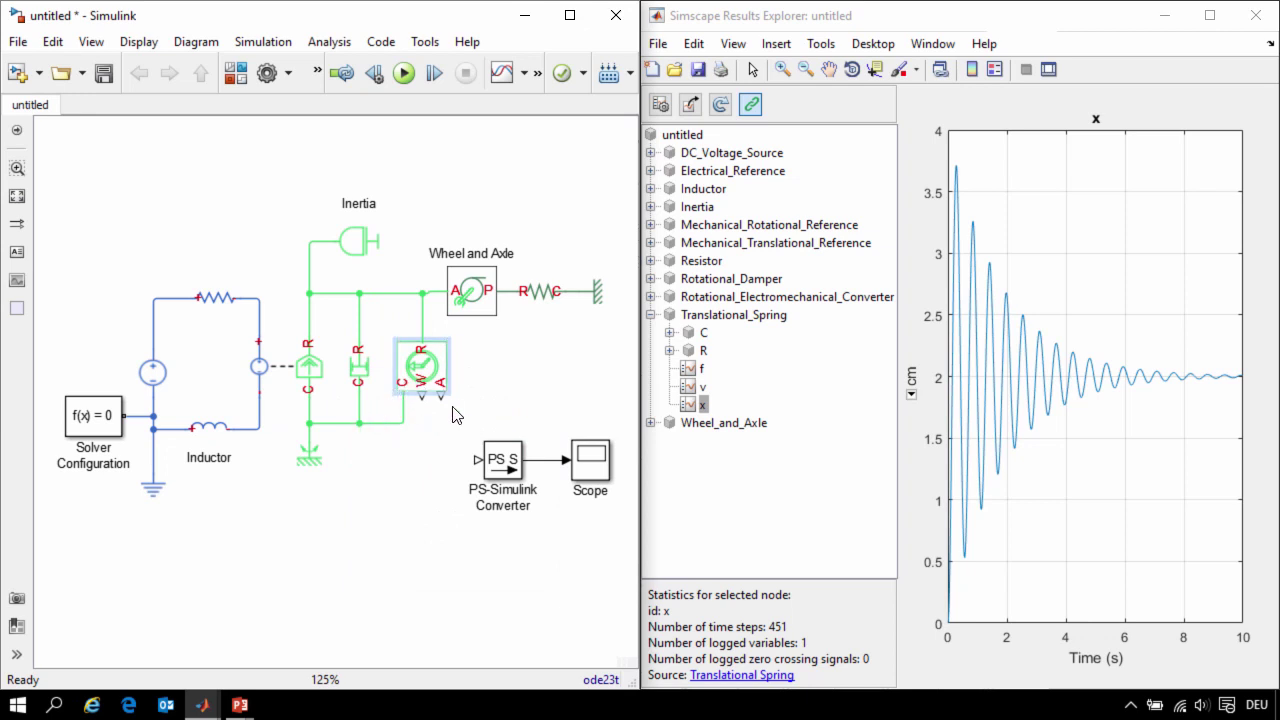
Wire the sensor's output to the PS-Simulink Converter
left_click_drag(441, 399, 473, 458)
left_click(441, 421)
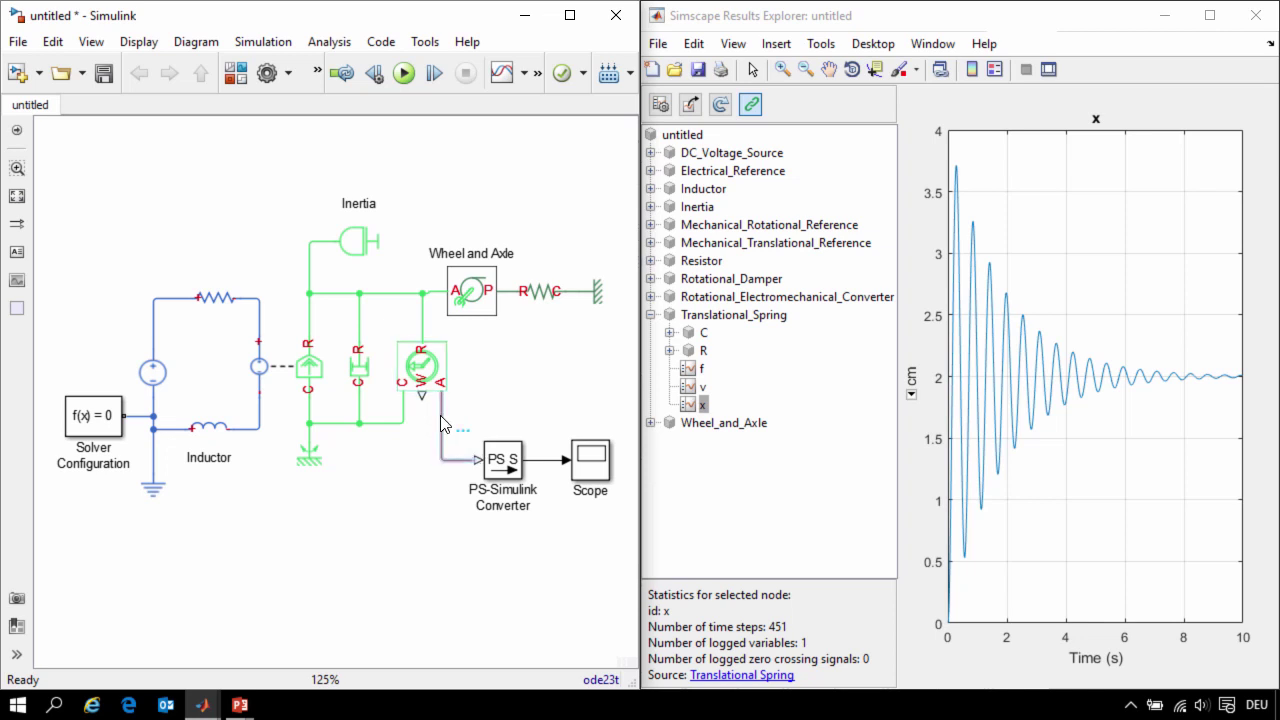
left_click(550, 461)
Set the PS-Simulink Converter output signal unit to deg
double_click(503, 462)
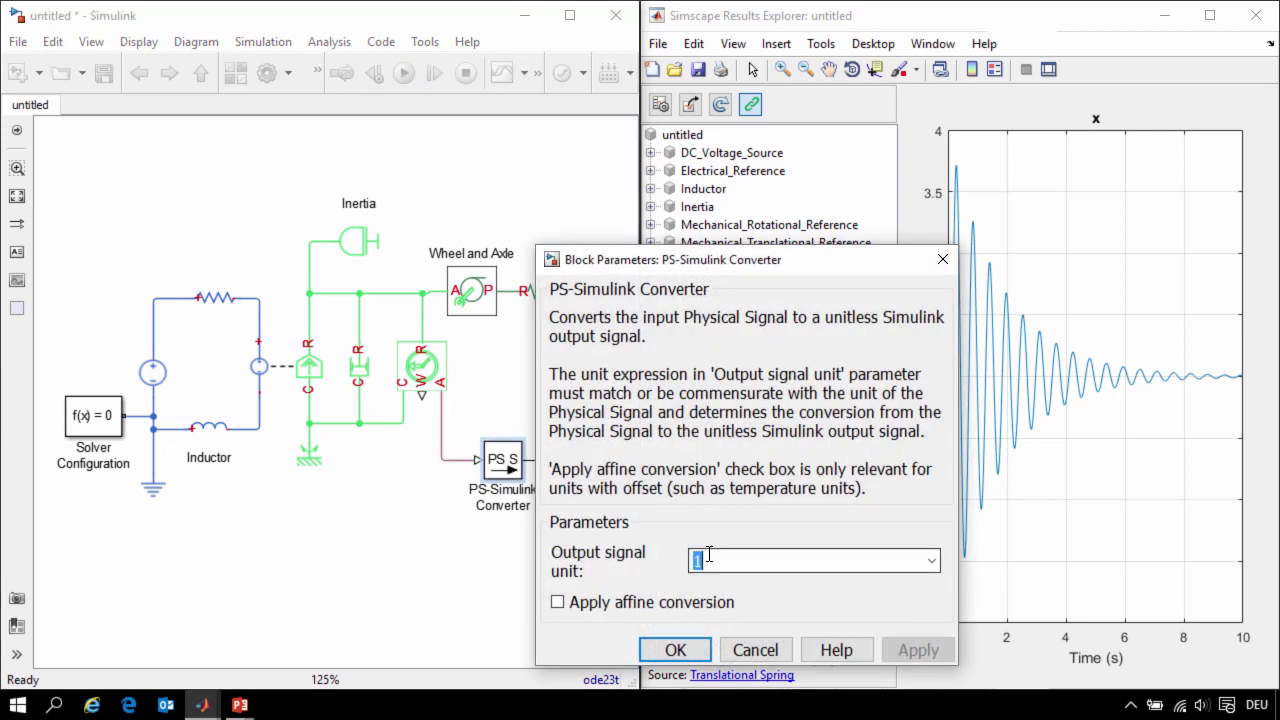
type("deg")
left_click(675, 650)
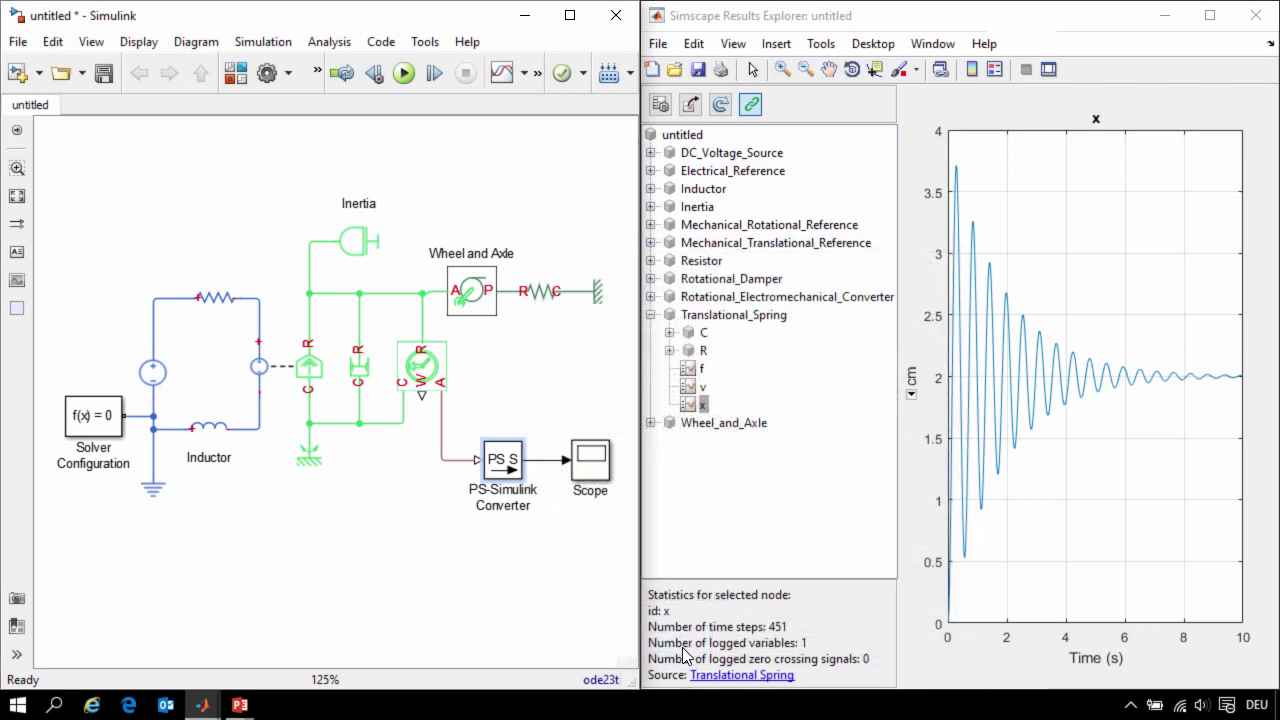
Run the model with the Scope open to view the damped shaft angle, then return to Results Explorer
left_click(594, 468)
double_click(594, 470)
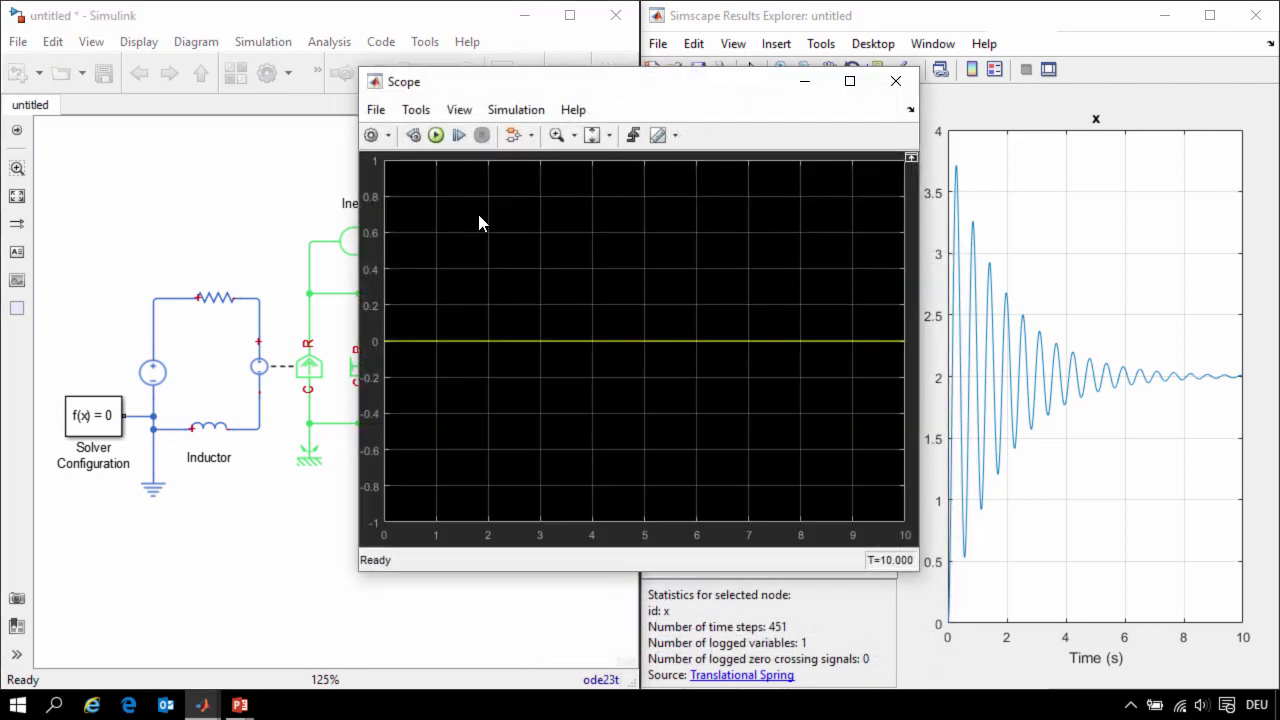
left_click(438, 142)
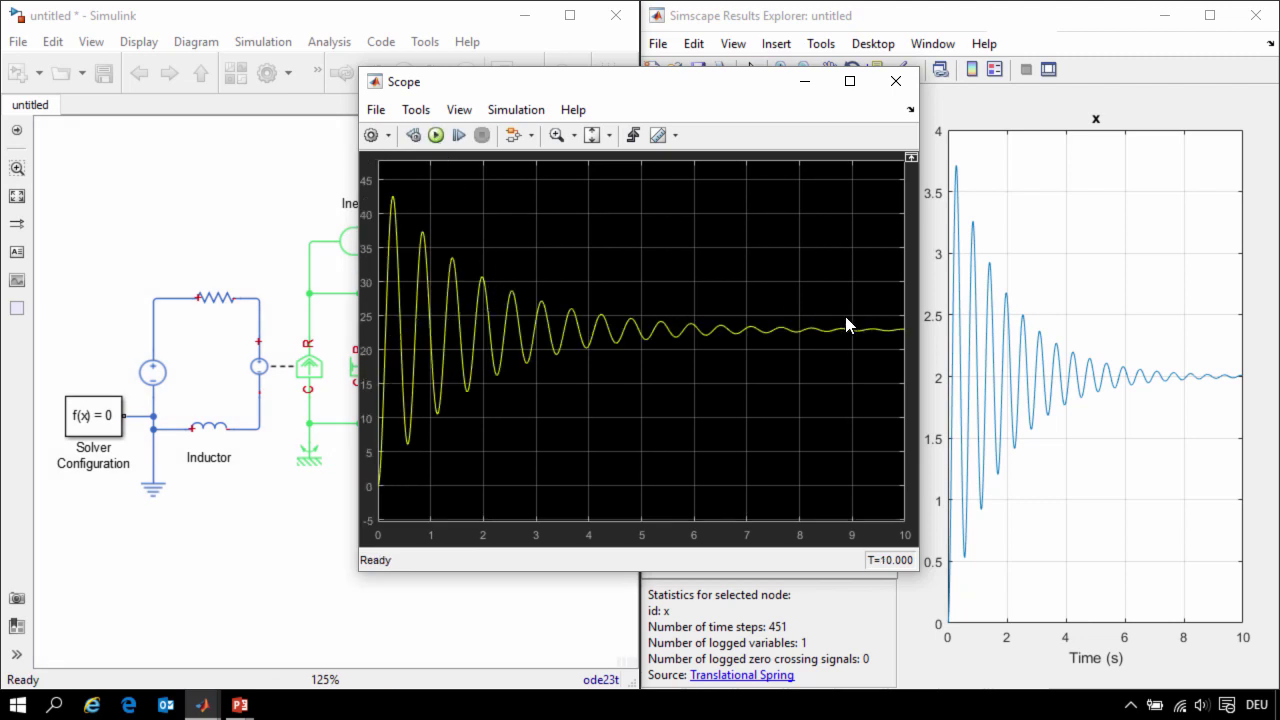
left_click(457, 14)
left_click(828, 26)
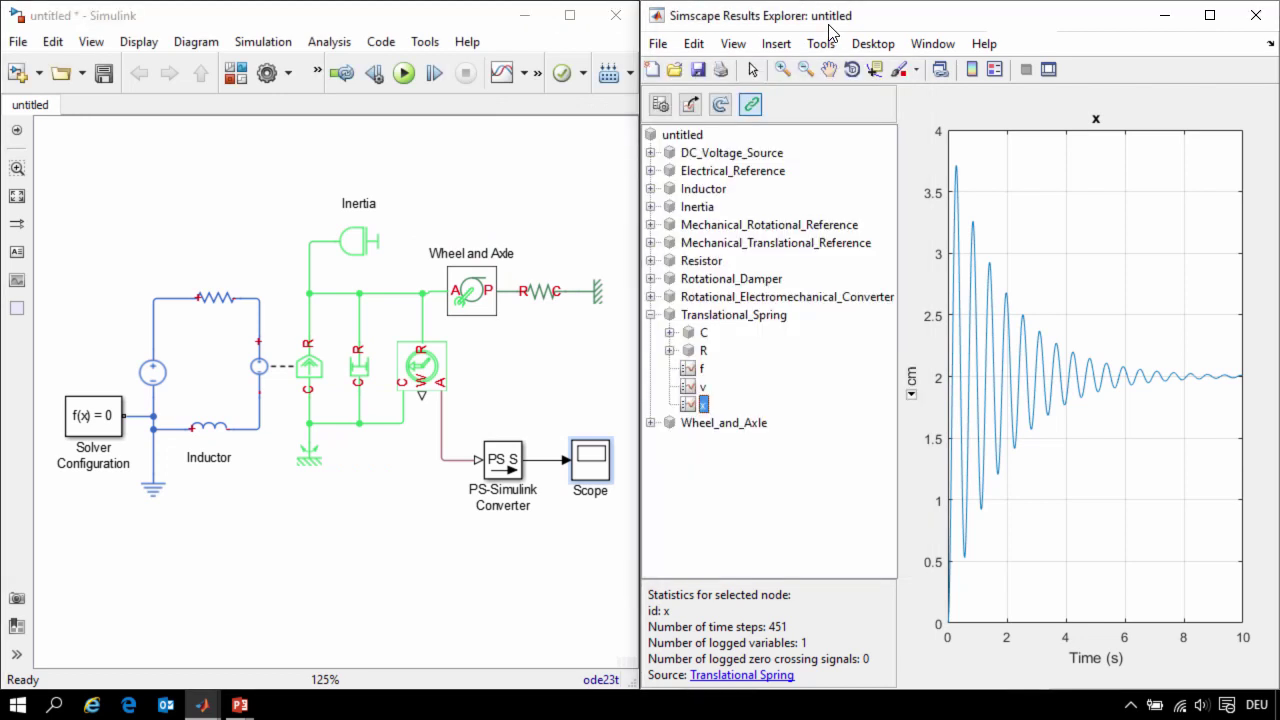